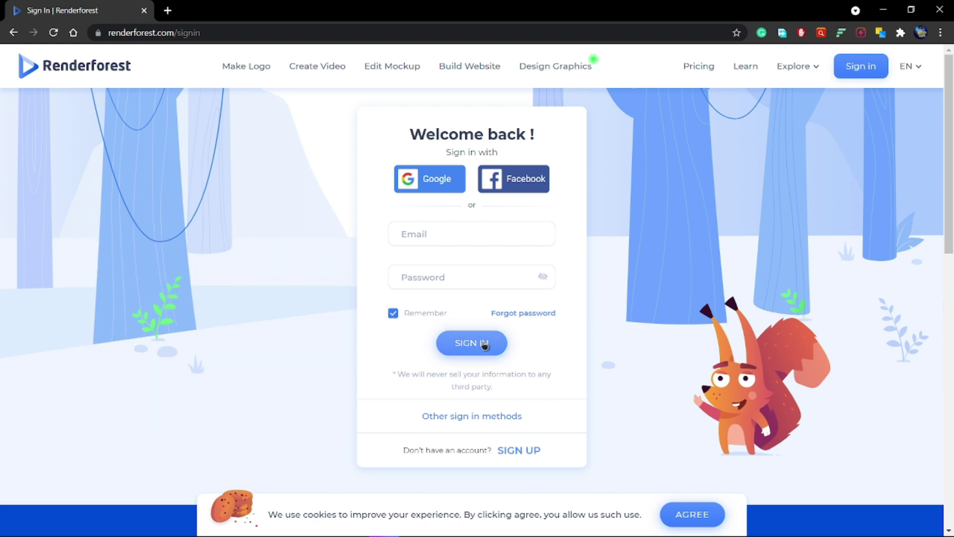
Sign in with Google and preview the Epic Sphere Eruption Logo video template.
left_click(437, 181)
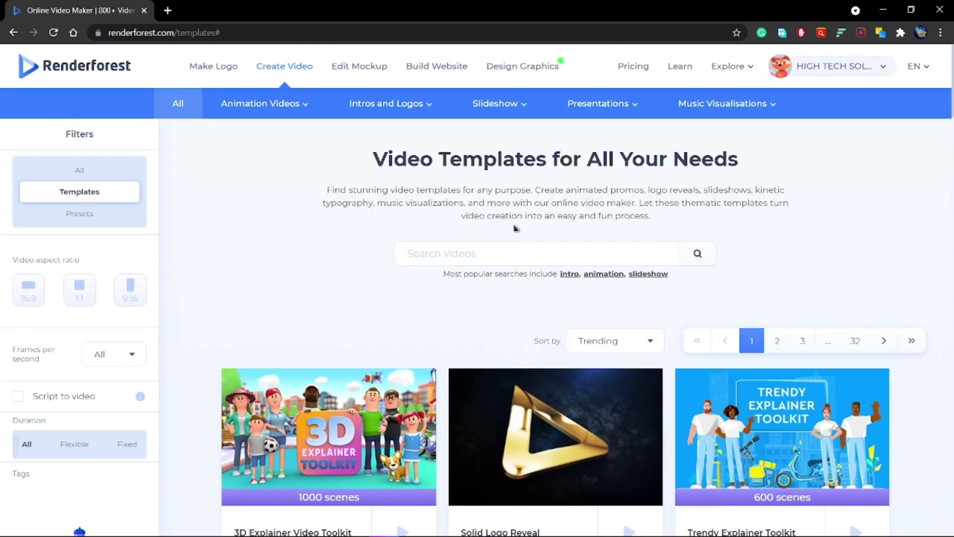
scroll(622, 338, "down", 4)
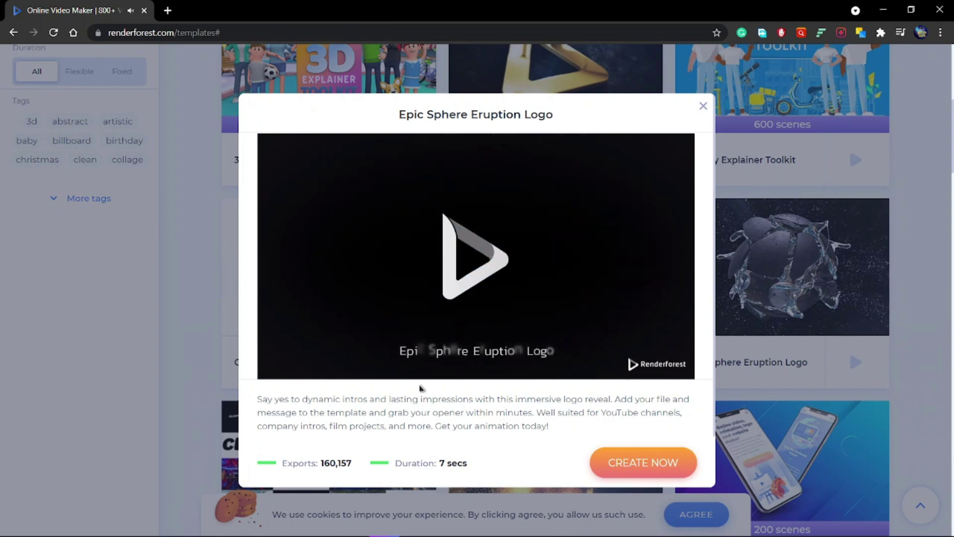
mouse_move(276, 365)
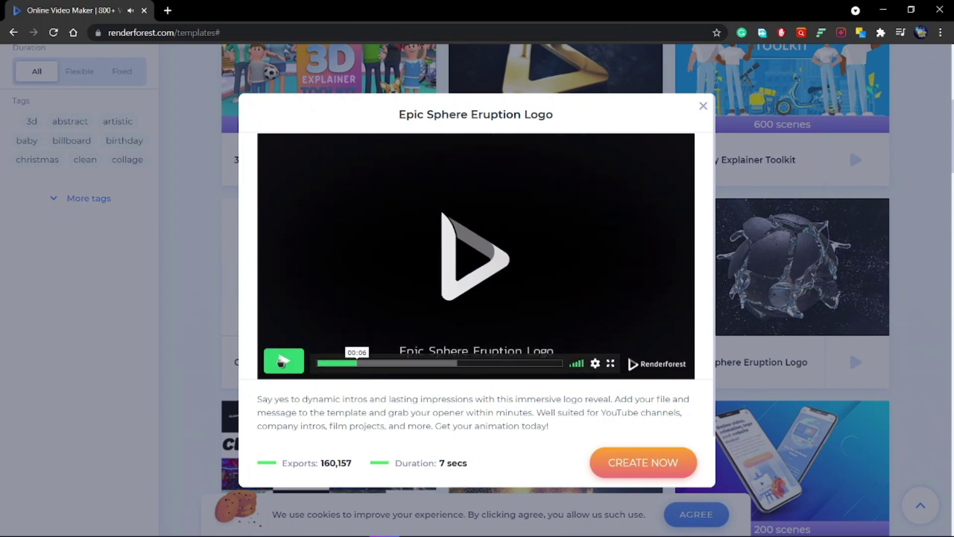
left_click(703, 106)
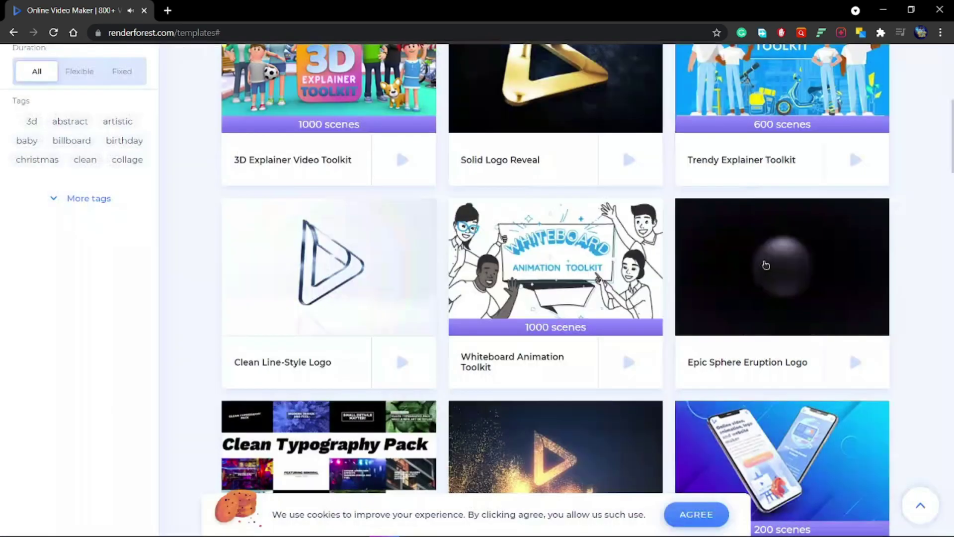
scroll(639, 237, "up", 1)
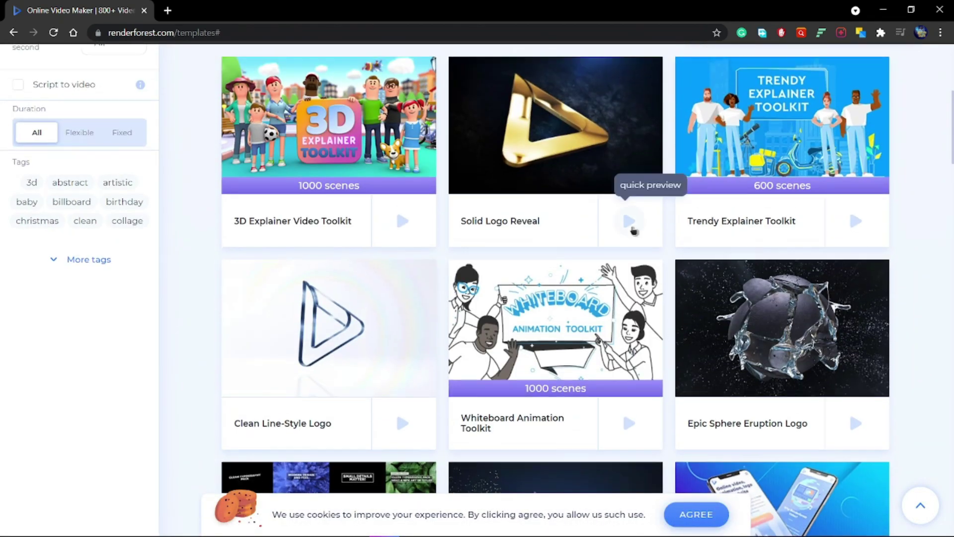
Search the video templates for "tech" and preview the Cyber Cube Logo template.
scroll(630, 224, "down", 3)
scroll(626, 209, "up", 8)
left_click(506, 263)
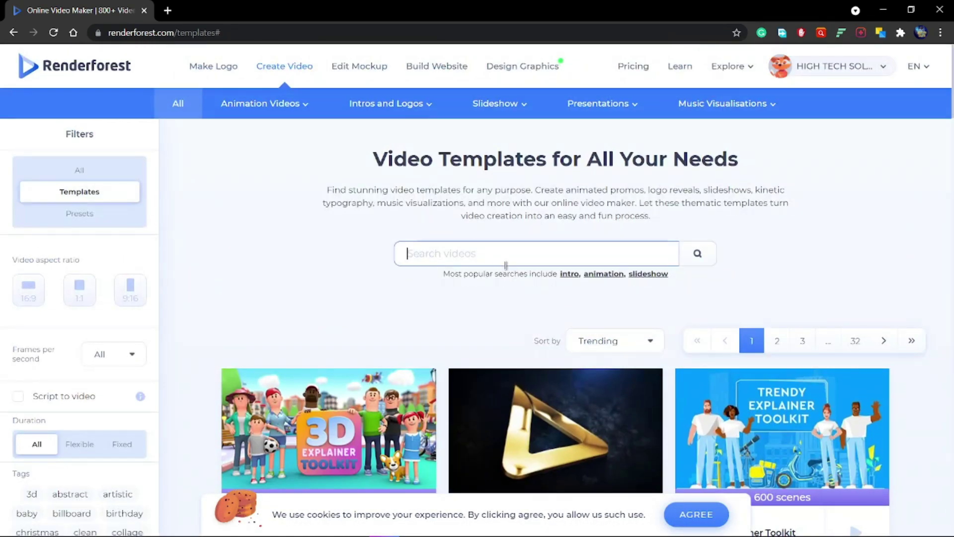
type("tech")
key("Return")
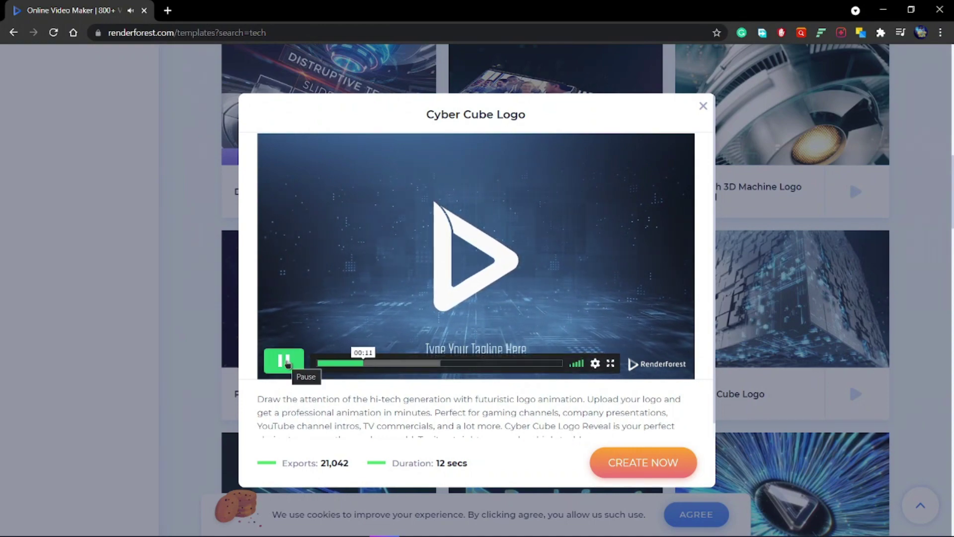
left_click(284, 361)
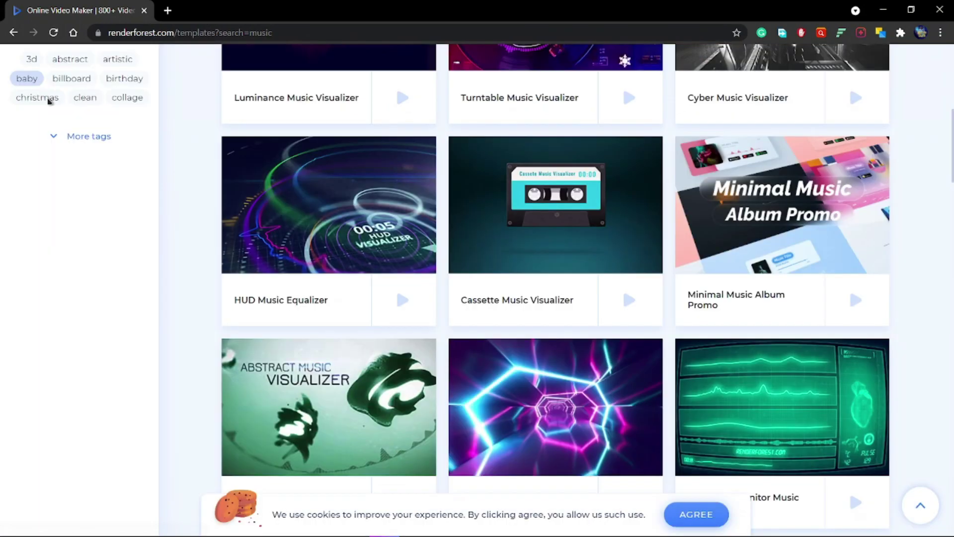
Expand the full list of tags and filter the "music" template results by one of them.
scroll(49, 149, "up", 1)
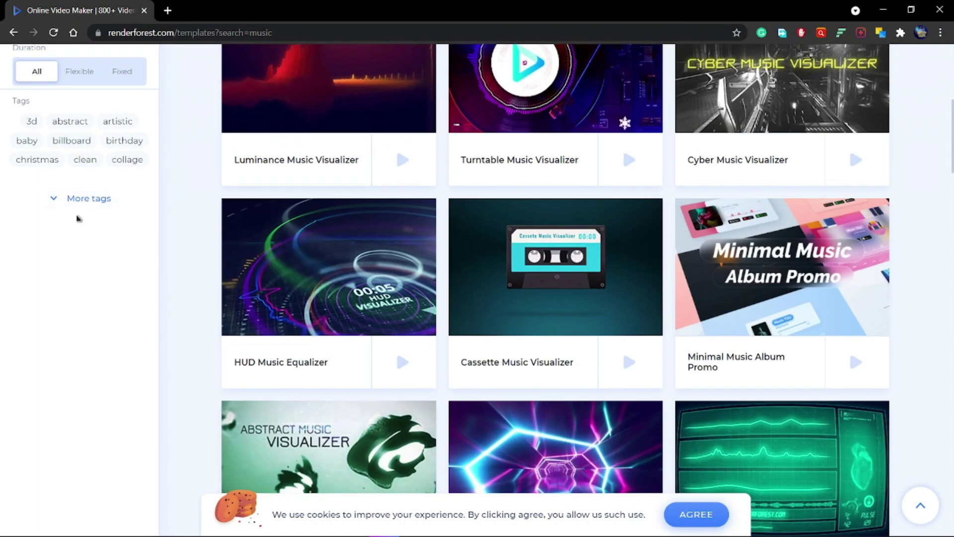
left_click(82, 199)
scroll(50, 261, "down", 2)
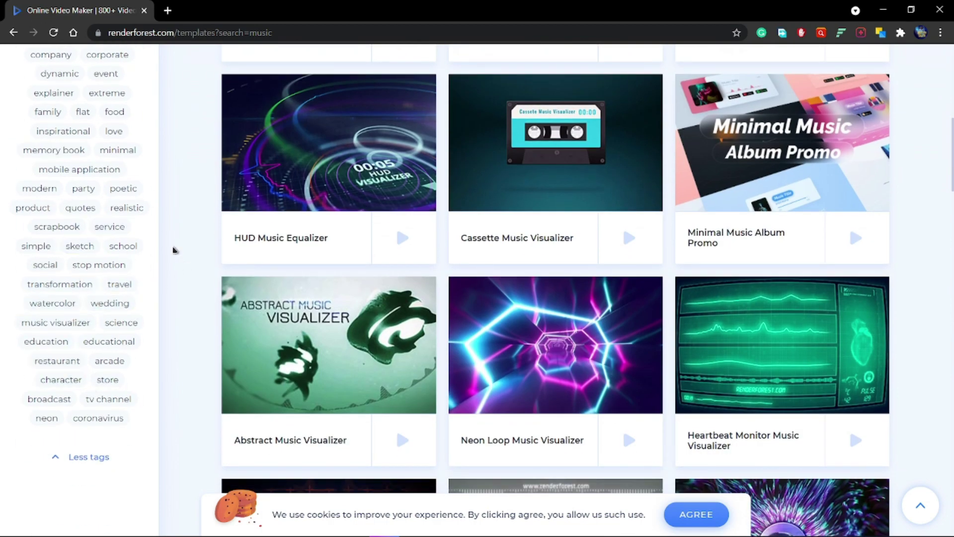
scroll(174, 241, "up", 2)
left_click(87, 219)
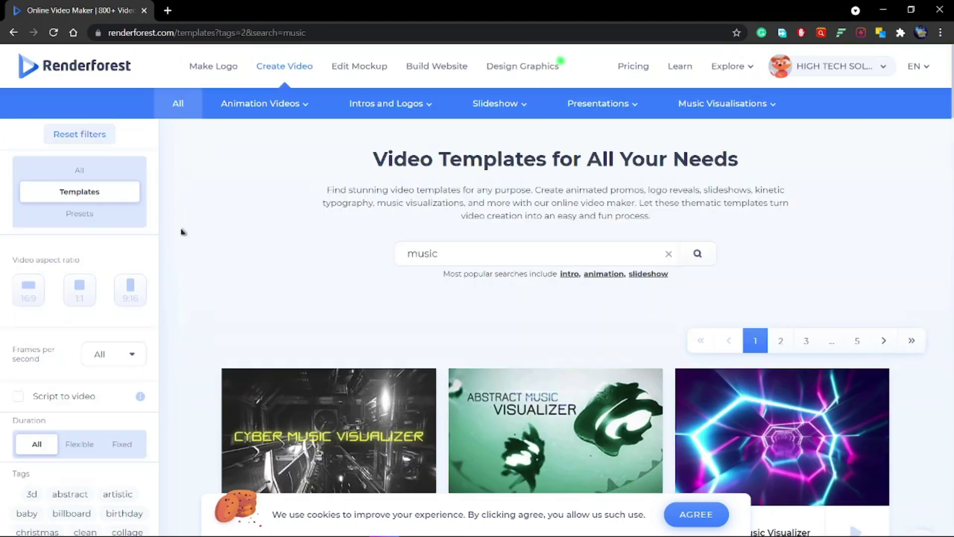
Clear the template search and open the Epic Sphere Eruption Logo template's page.
left_click(447, 252)
key("ctrl+a")
key("BackSpace")
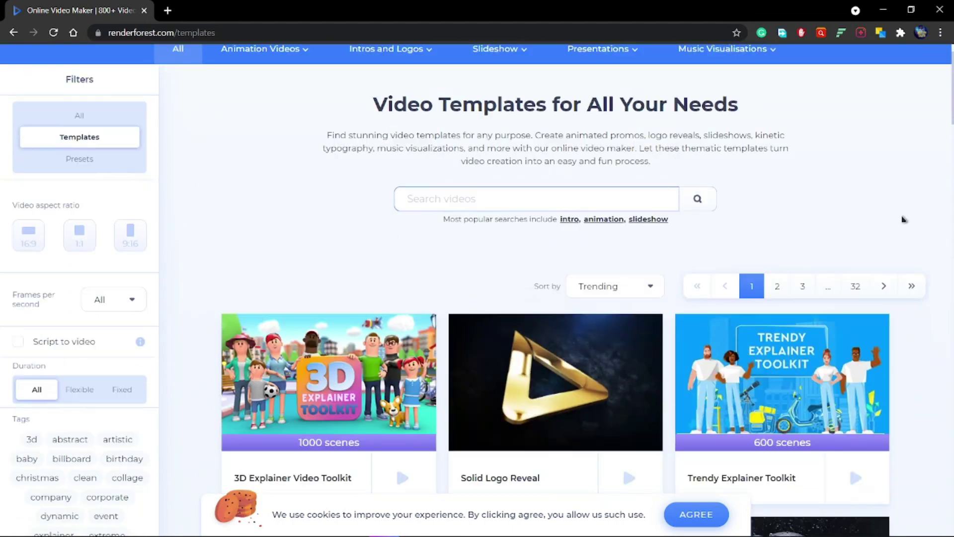
scroll(849, 270, "down", 7)
mouse_move(790, 291)
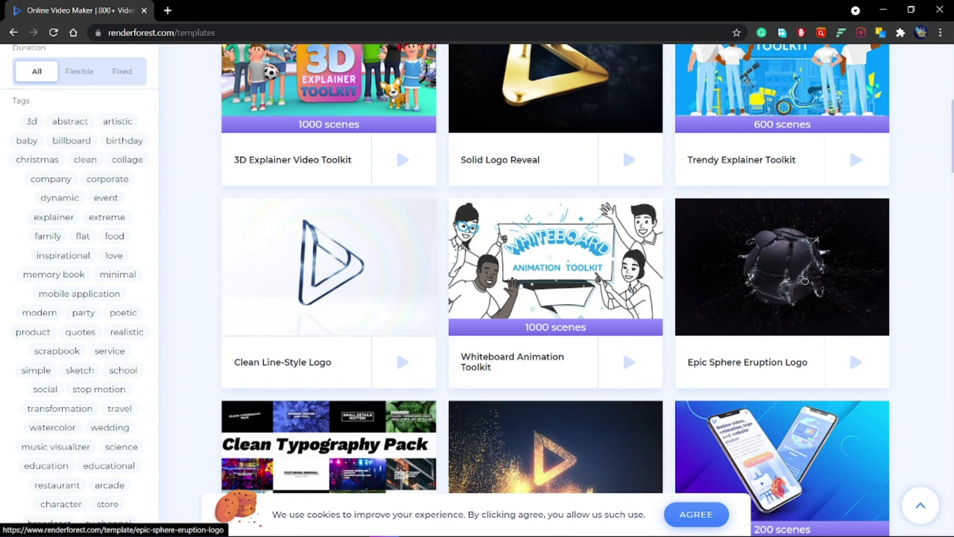
left_click(776, 260)
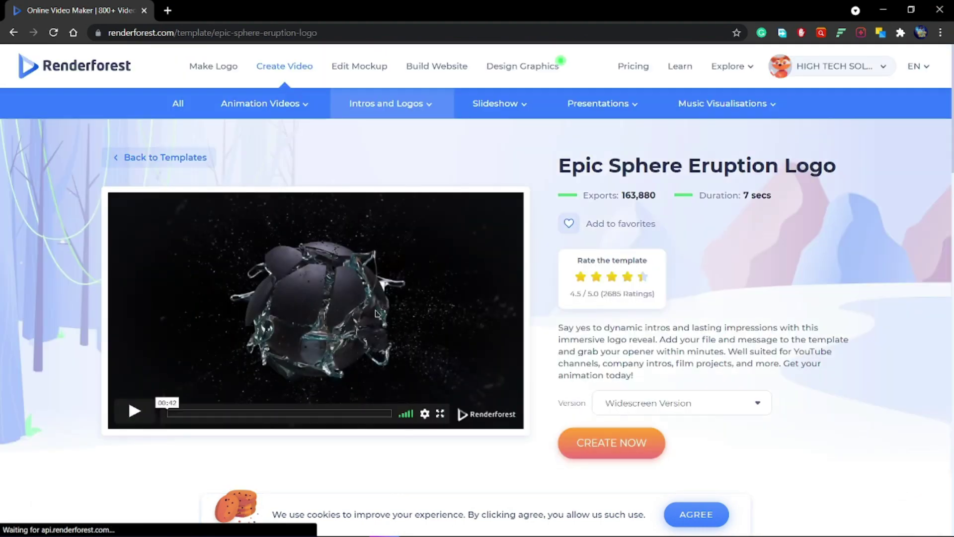
Try the Portrait Version and the Square Version of the Epic Sphere Eruption Logo template.
scroll(686, 256, "down", 1)
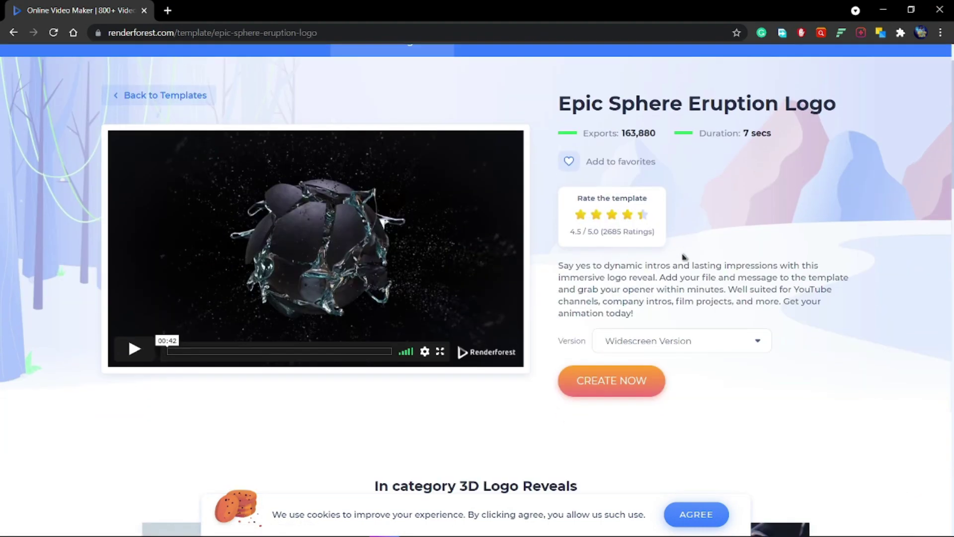
scroll(701, 334, "down", 1)
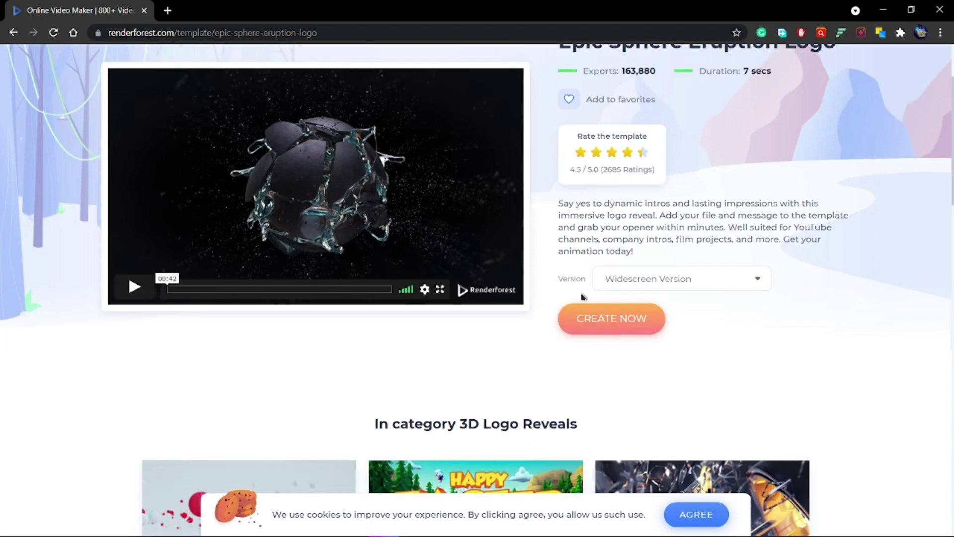
left_click(701, 287)
left_click(658, 330)
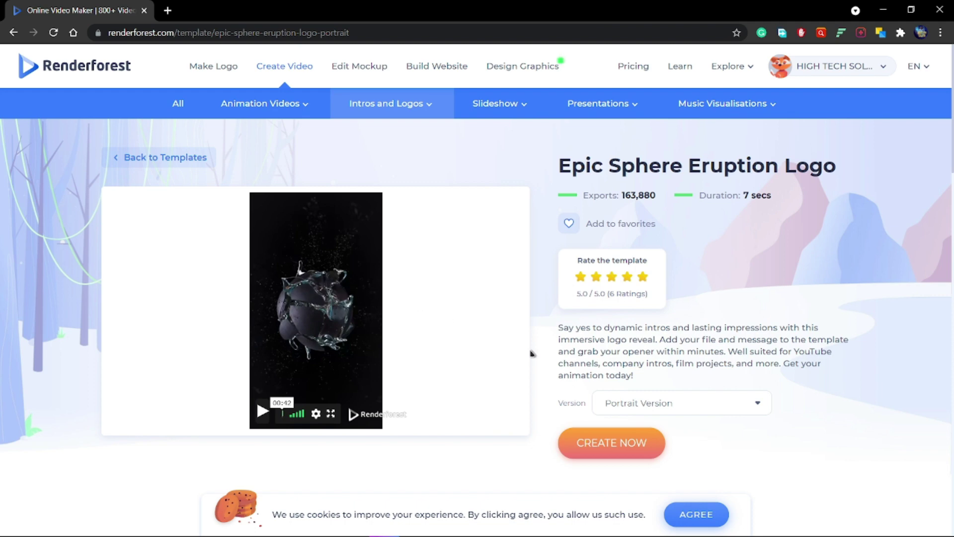
left_click(700, 400)
left_click(649, 475)
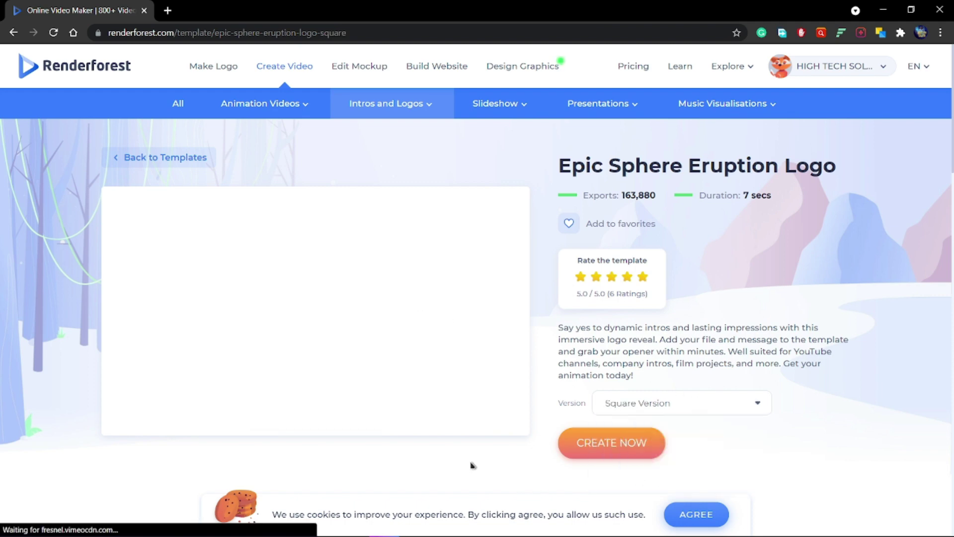
Choose the Widescreen Version of the template and start creating a video from it.
left_click(722, 412)
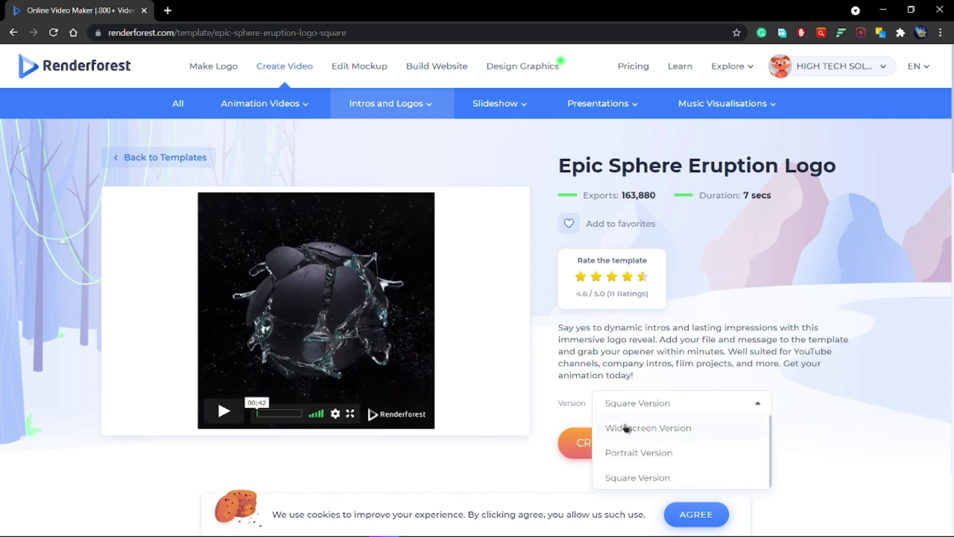
left_click(621, 426)
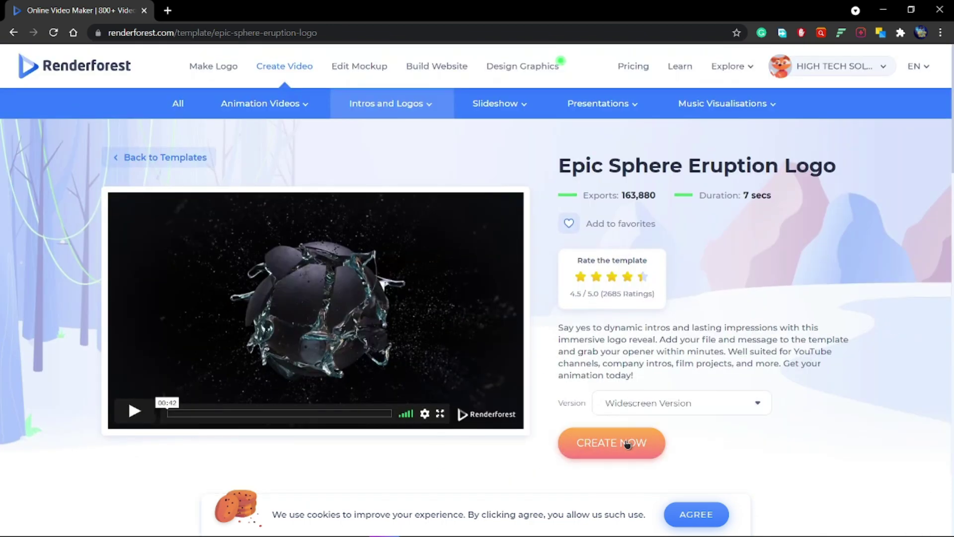
left_click(627, 444)
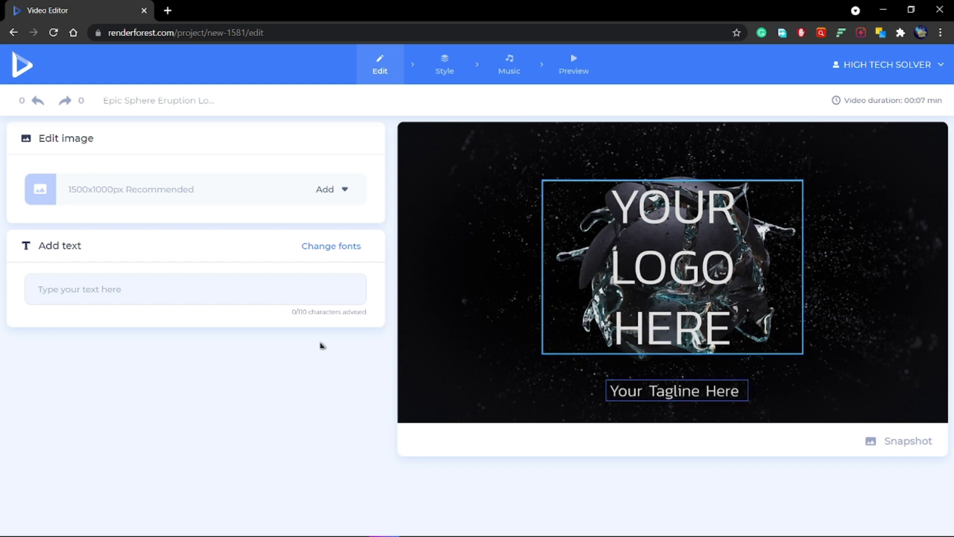
Enter "HIGHTECH SOLVER" as the tagline text of the intro.
left_click(183, 296)
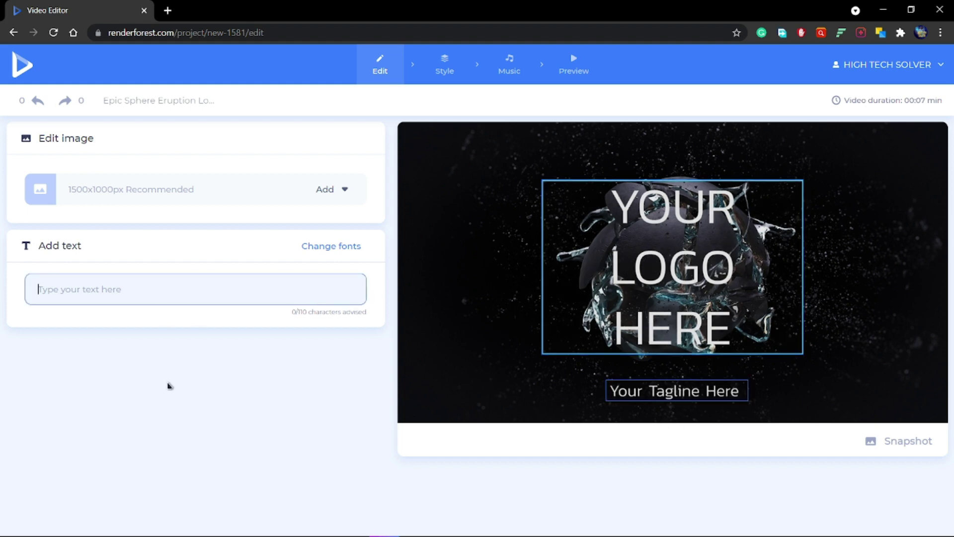
key("Caps_Lock")
type("HIGHTECH SOLVER")
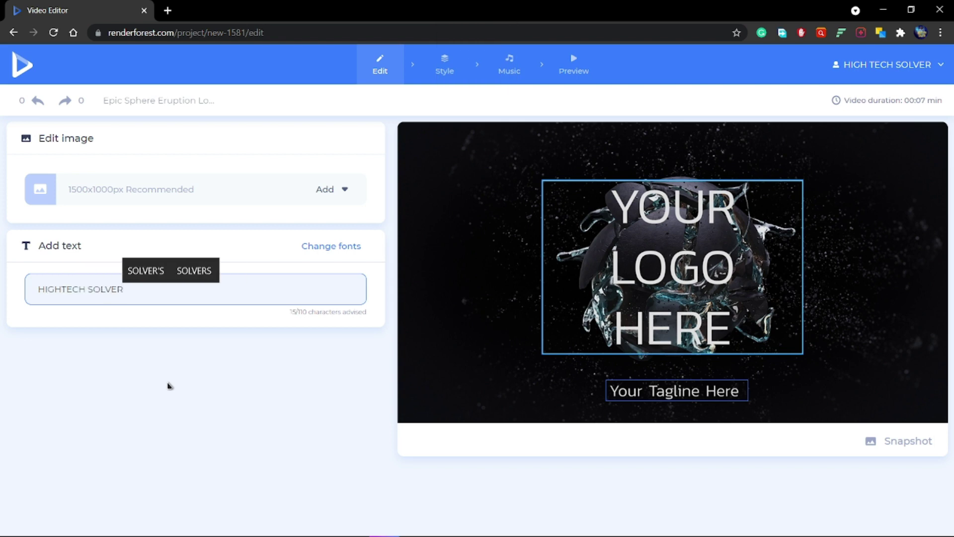
key("Caps_Lock")
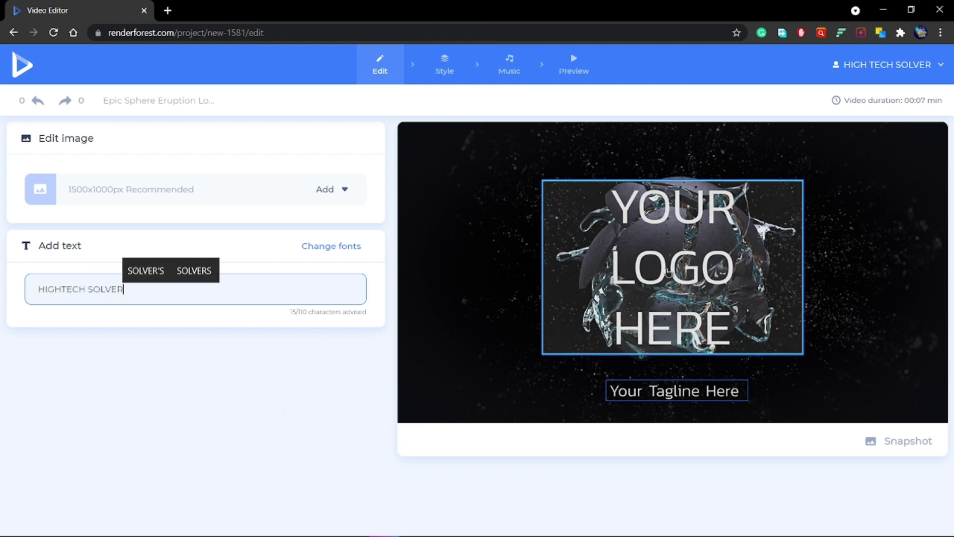
Insert the HIGHTECH SOLVER image "you plus.png" from the media library into the logo placeholder.
left_click(668, 272)
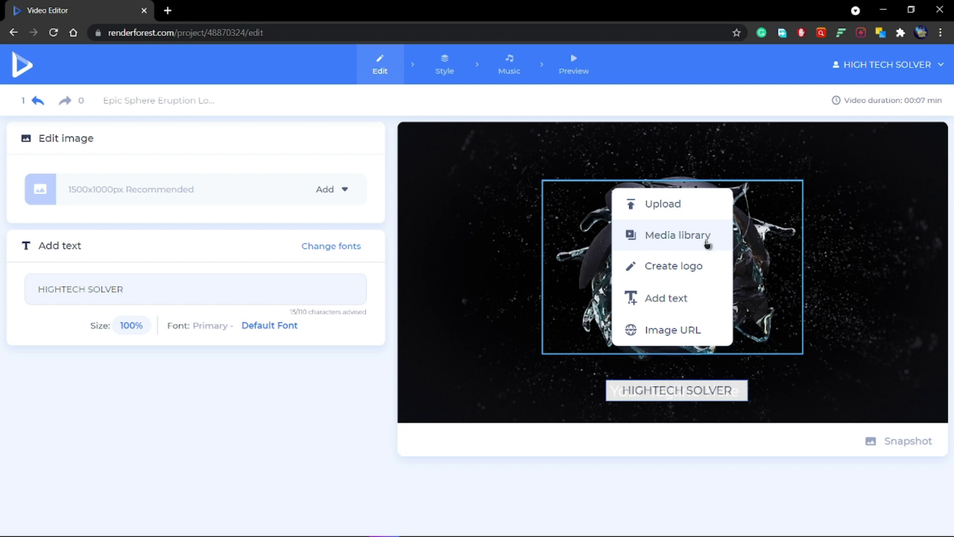
left_click(670, 239)
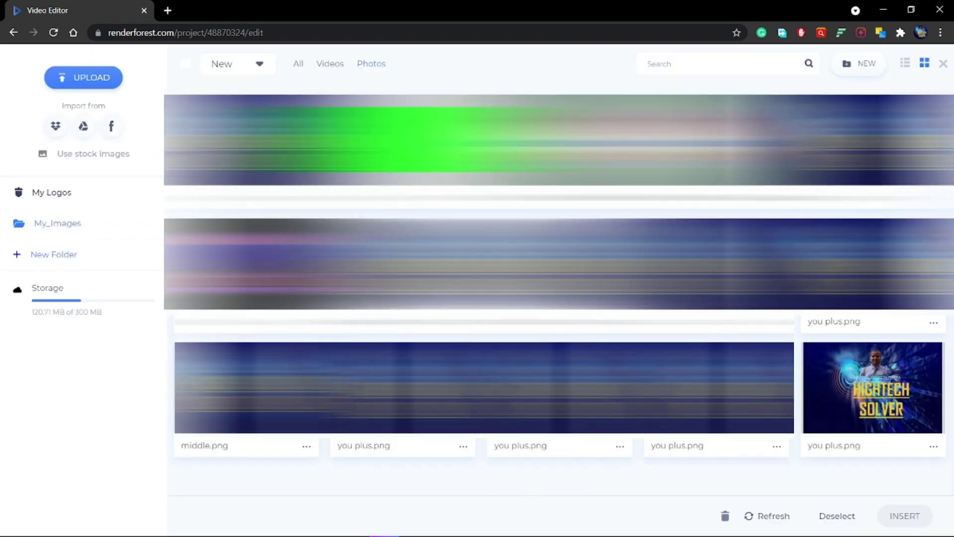
left_click(850, 379)
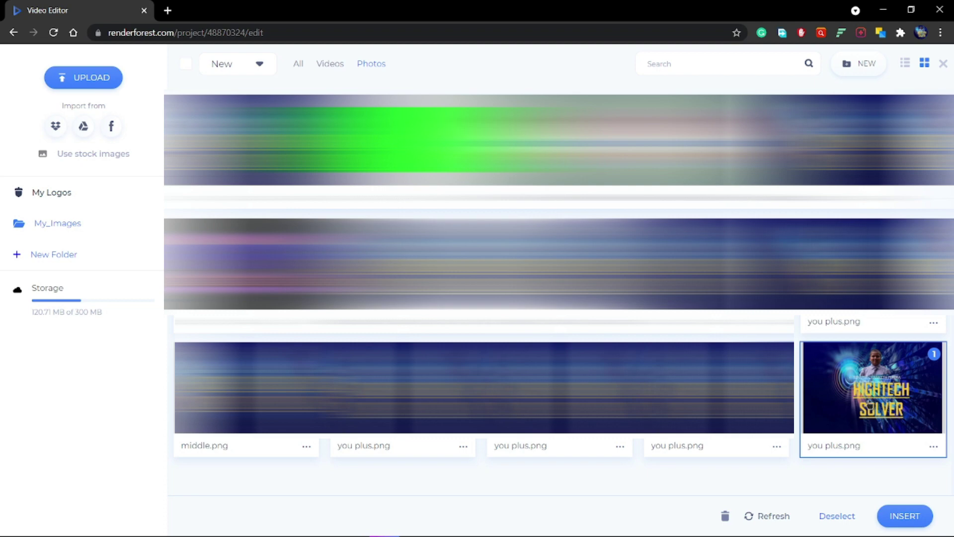
left_click(915, 517)
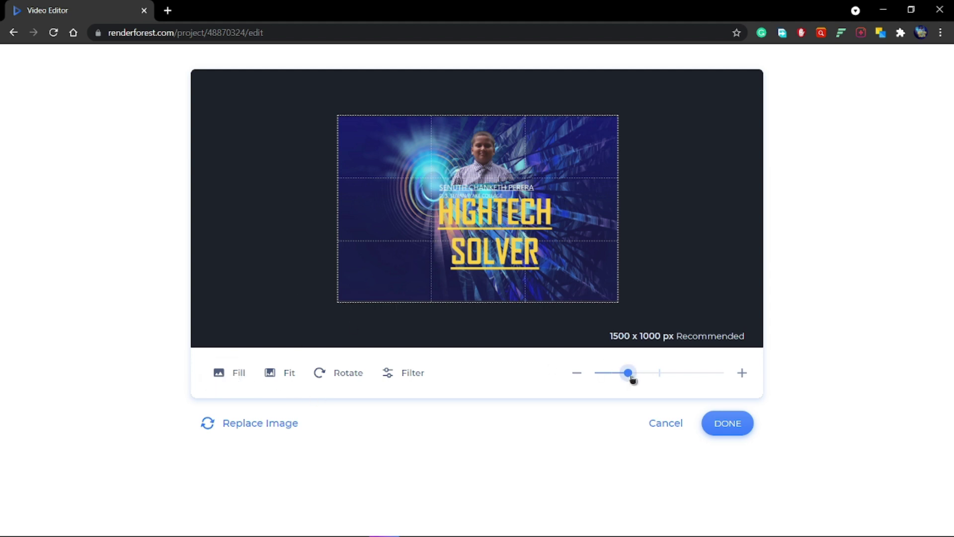
Enlarge the logo image slightly, shift it down within the crop frame and apply Fill.
left_click_drag(631, 377, 641, 379)
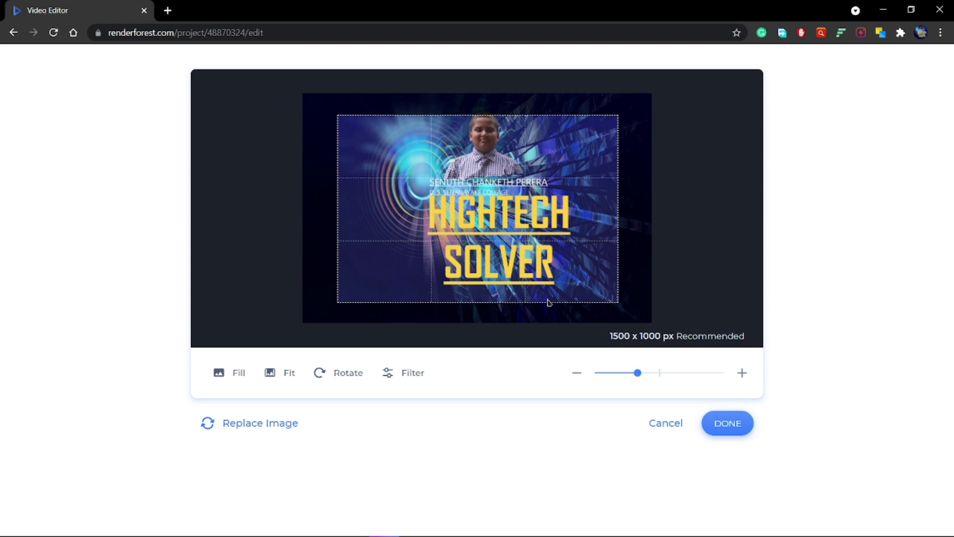
left_click_drag(503, 237, 492, 246)
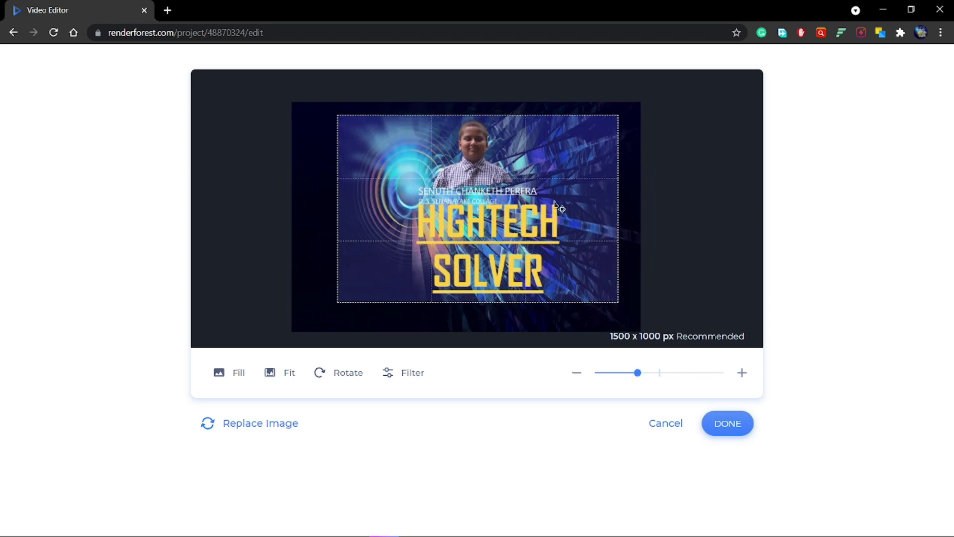
left_click(241, 375)
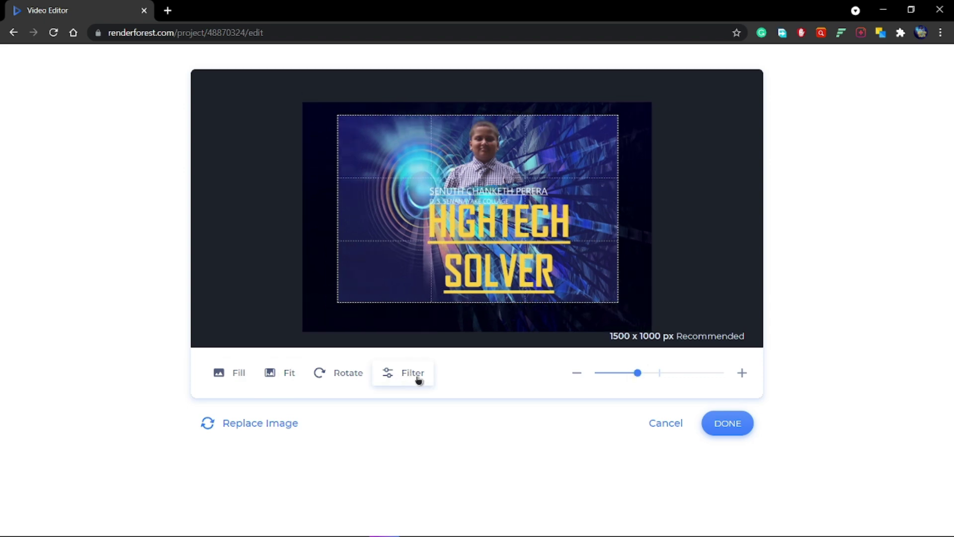
Try several filters on the logo image, including earlybird and inkwell, and select the 1977 filter.
left_click(419, 380)
left_click(273, 412)
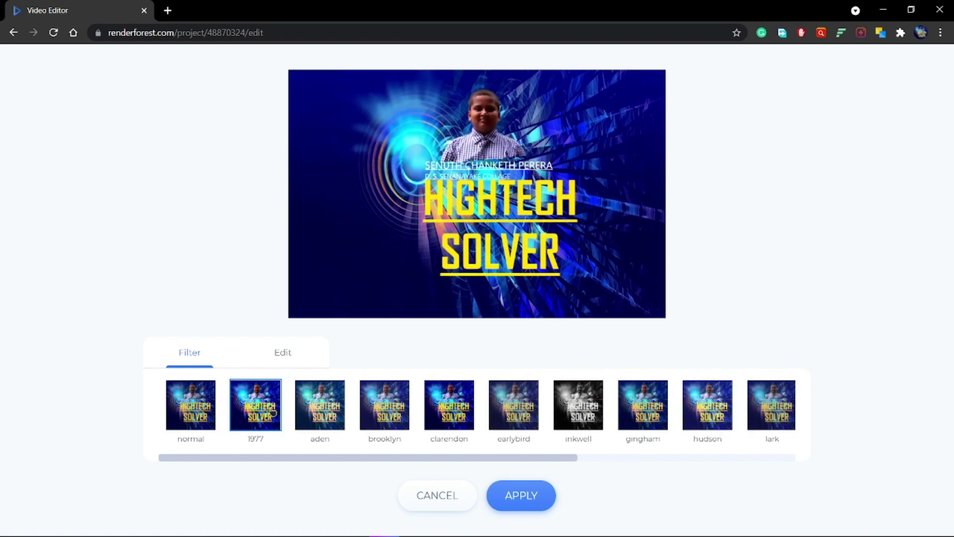
left_click(330, 416)
left_click(392, 416)
left_click(514, 412)
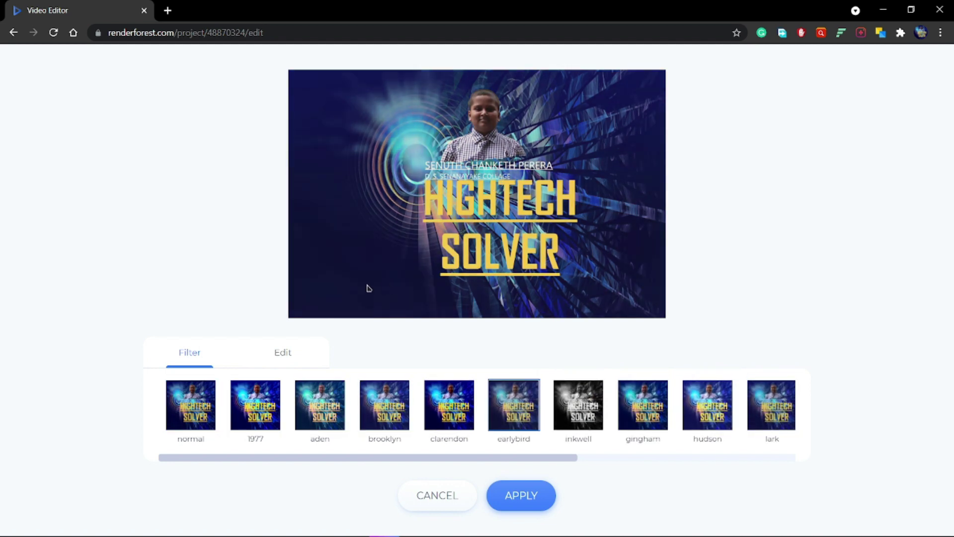
left_click(588, 419)
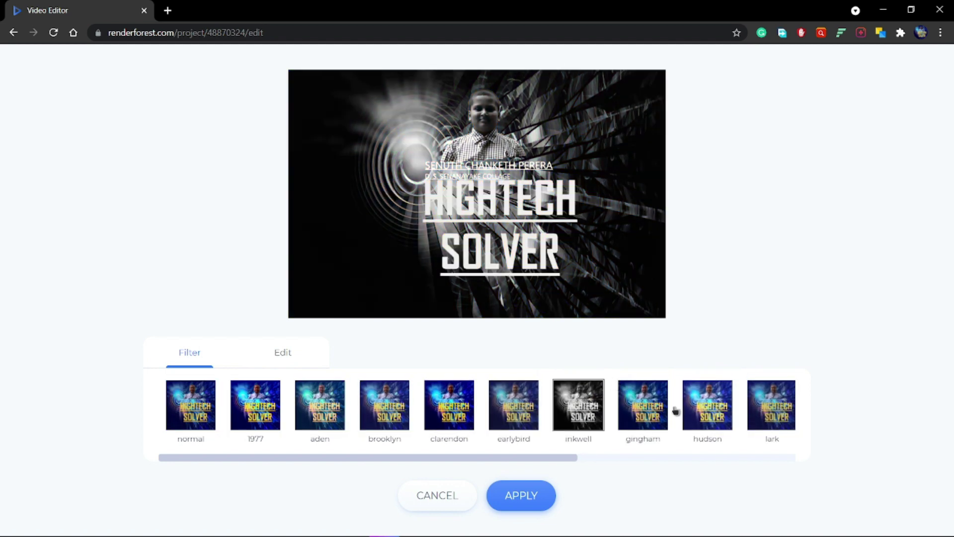
left_click(246, 410)
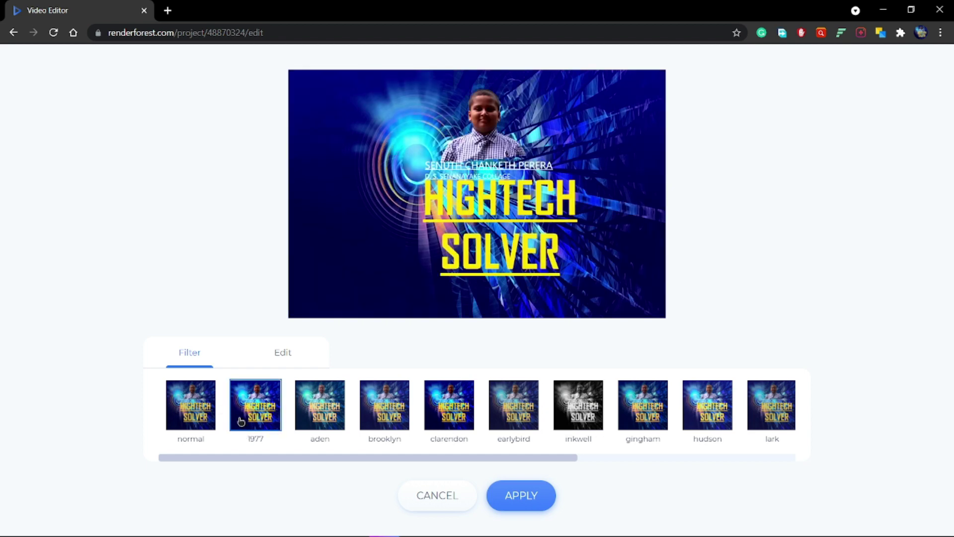
Set the logo image's contrast to 0.2, keep brightness at 0.1 and apply the filter adjustments.
left_click(291, 356)
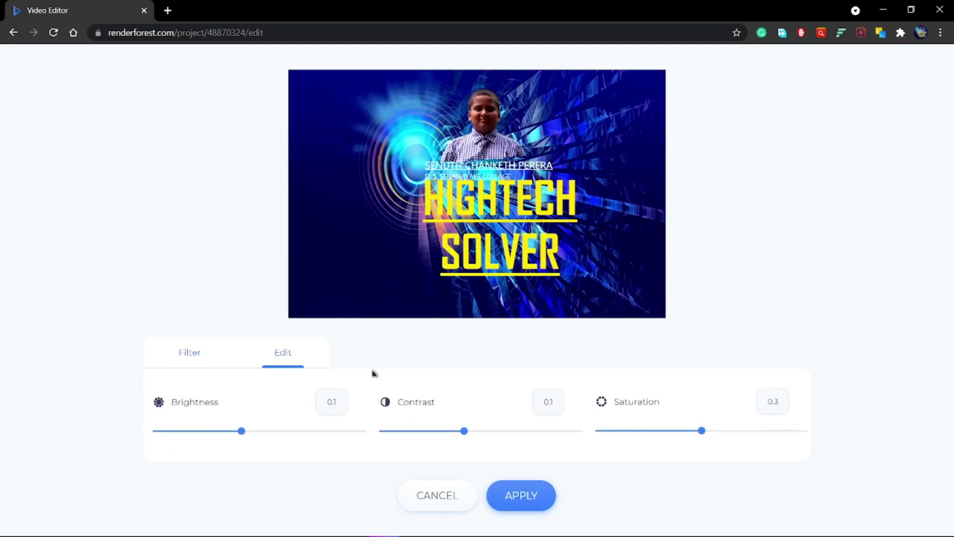
left_click_drag(241, 439, 258, 438)
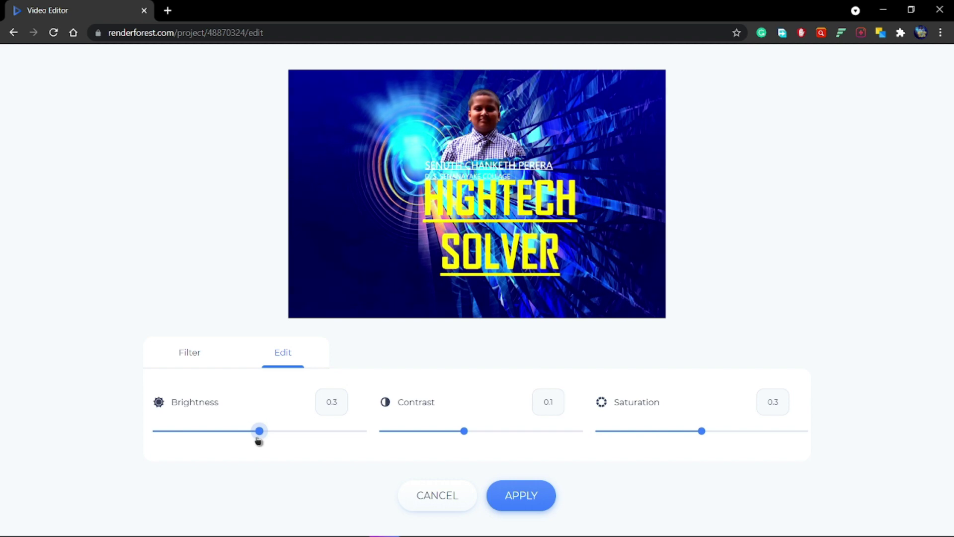
mouse_move(482, 436)
left_mouse_down()
mouse_move(493, 439)
mouse_move(472, 447)
left_mouse_up()
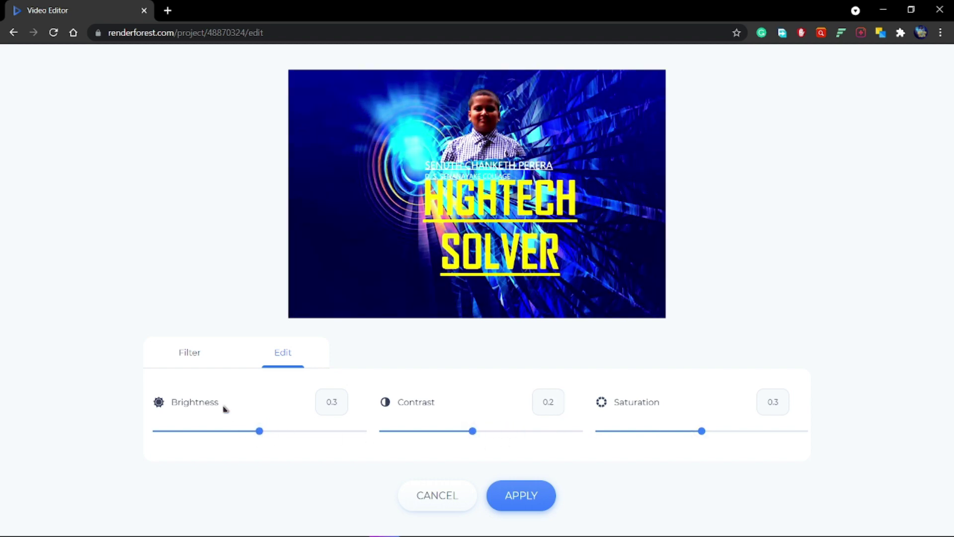
left_click_drag(259, 432, 245, 435)
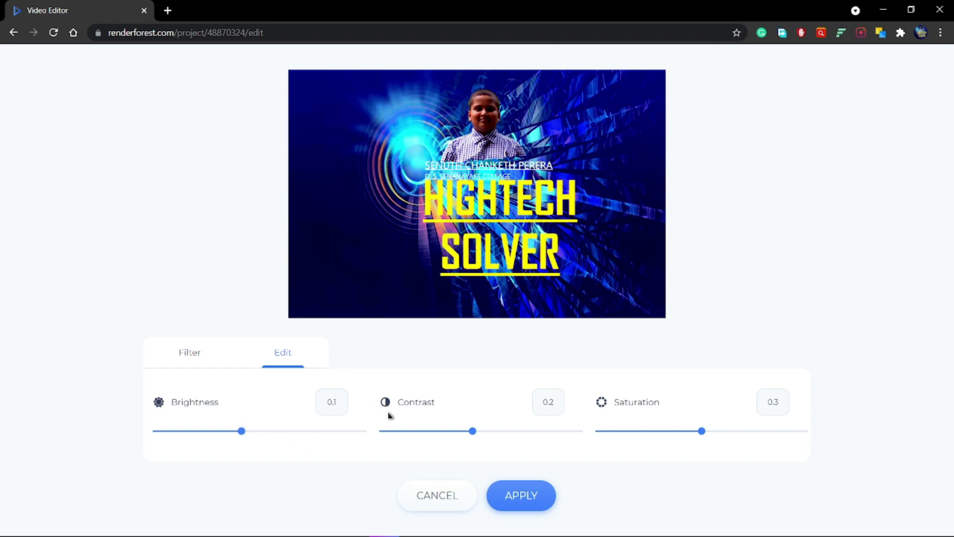
left_click(519, 503)
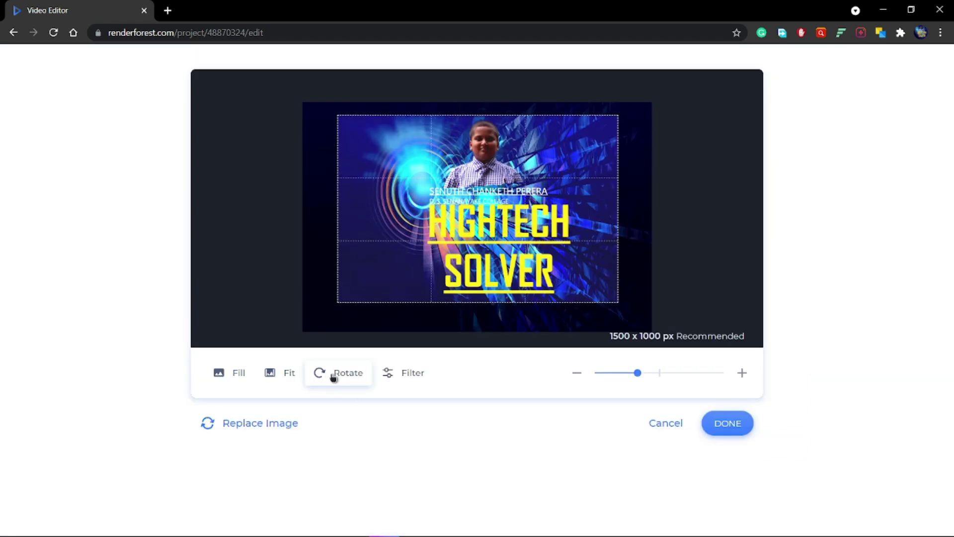
Rotate the logo image through a full turn back to upright and save the image edits.
left_click(328, 378)
left_click(327, 378)
left_click(329, 378)
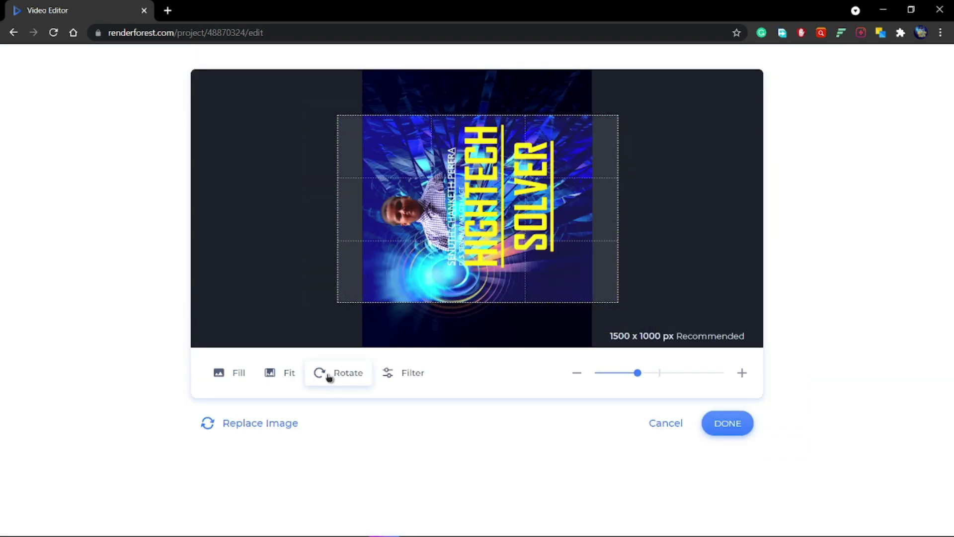
left_click(330, 377)
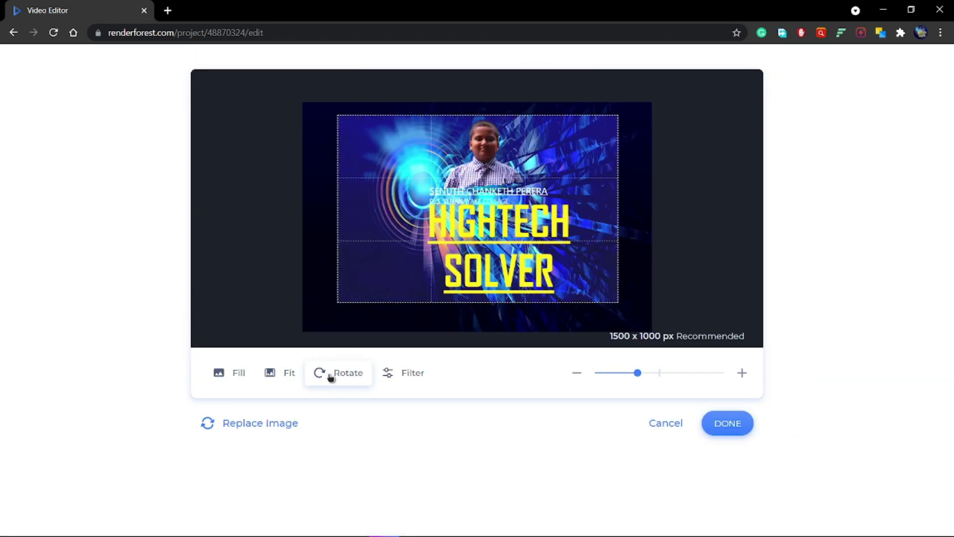
left_click(727, 423)
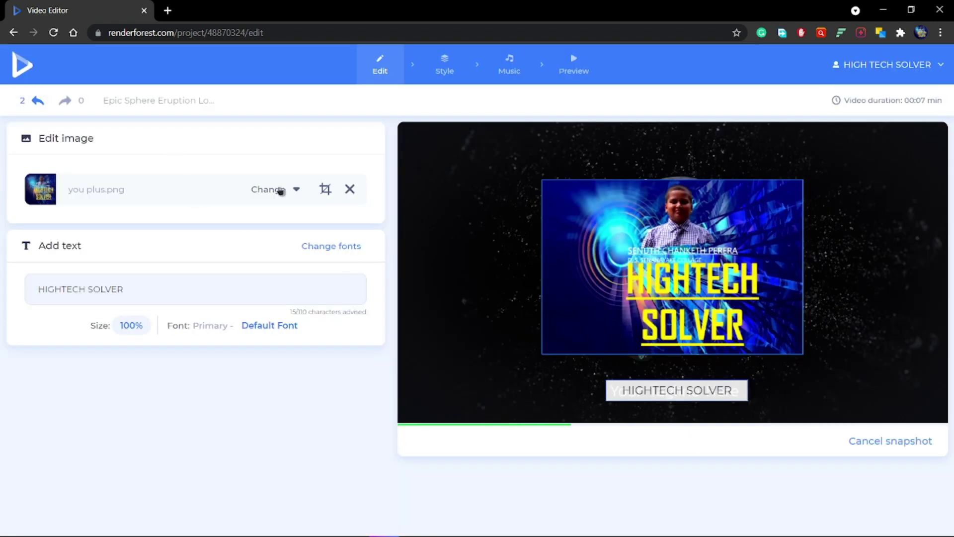
Compare the animation looks and select the dark sphere with gold liquid for the intro's style.
left_click(444, 65)
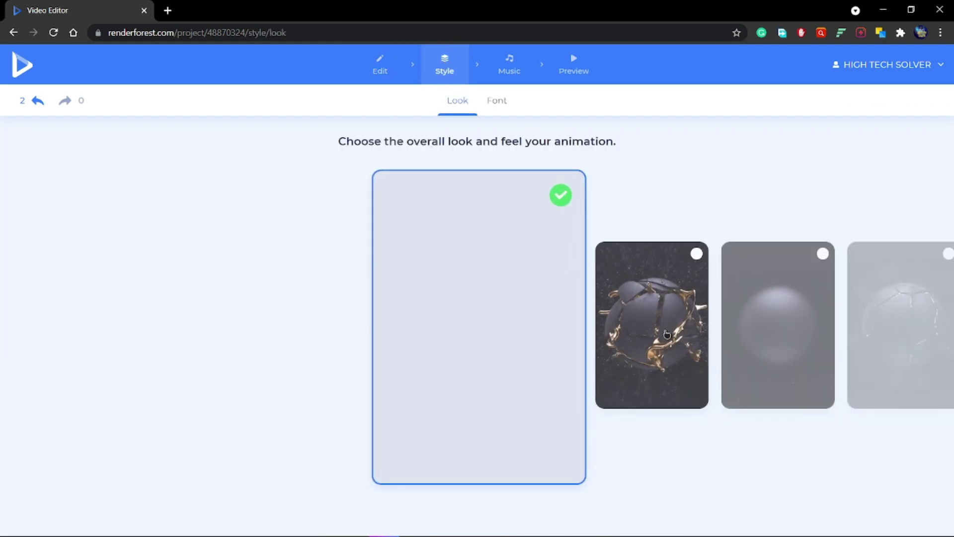
left_click(658, 331)
left_click(659, 332)
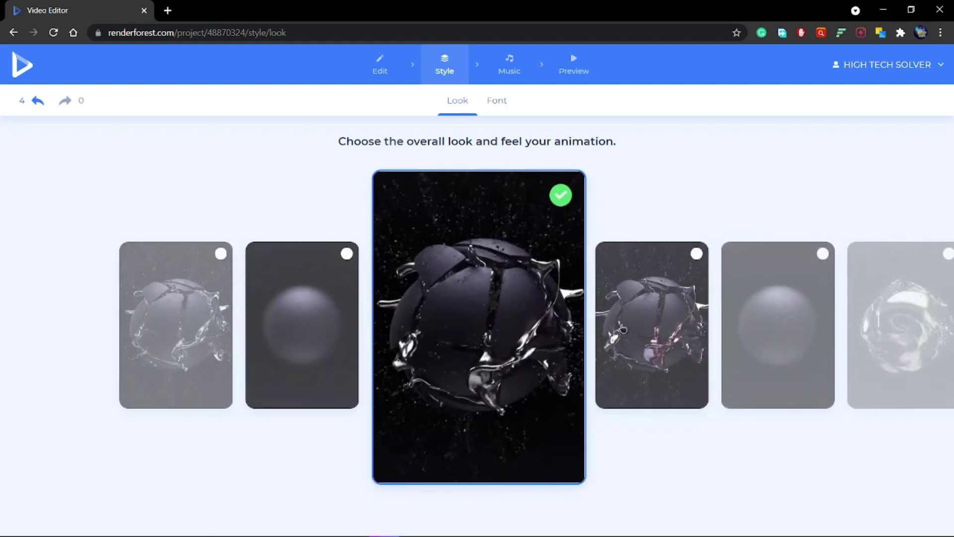
left_click(653, 319)
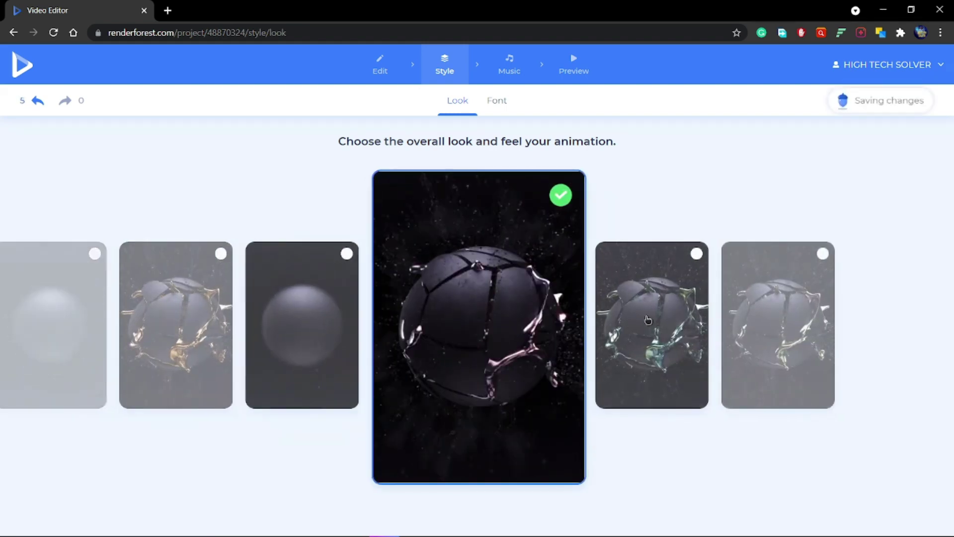
left_click(658, 321)
left_click(662, 322)
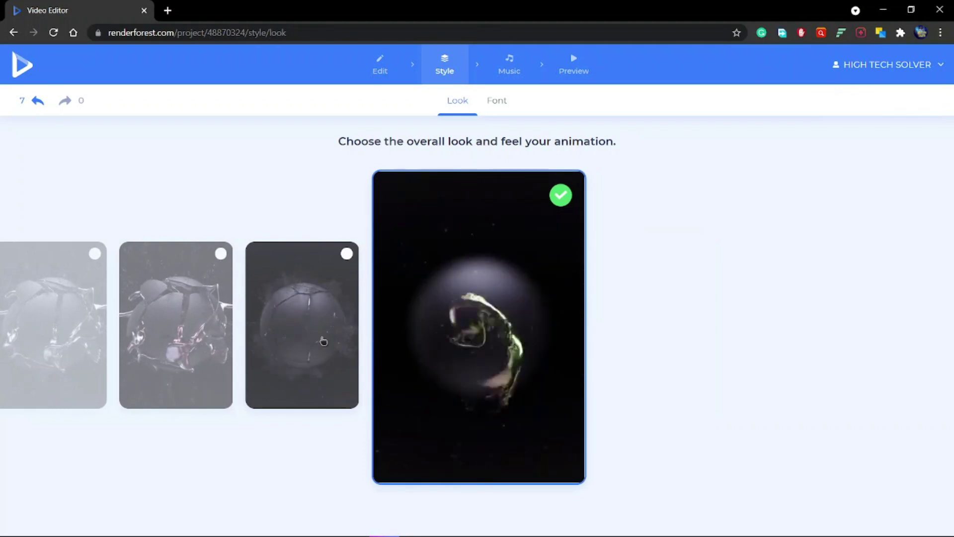
left_click(303, 341)
left_click(298, 333)
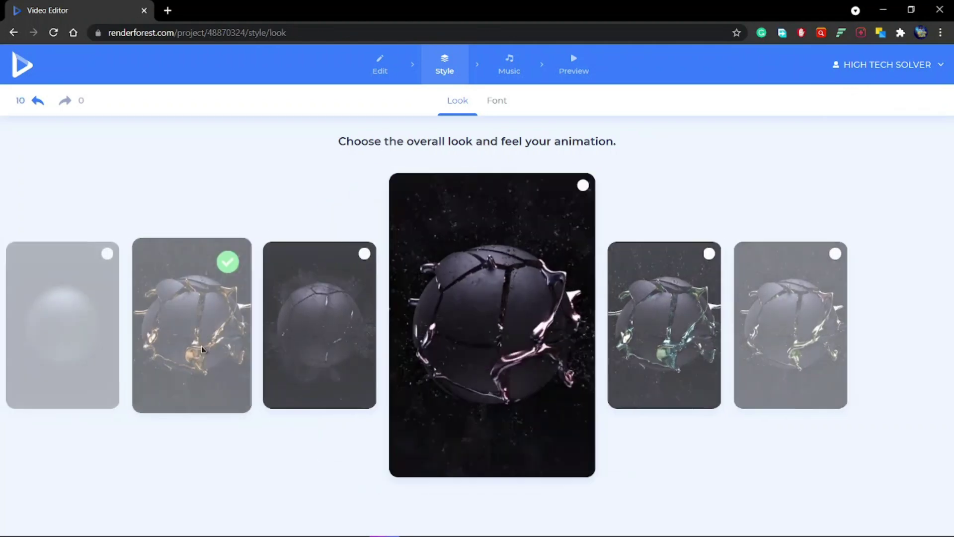
left_click(480, 326)
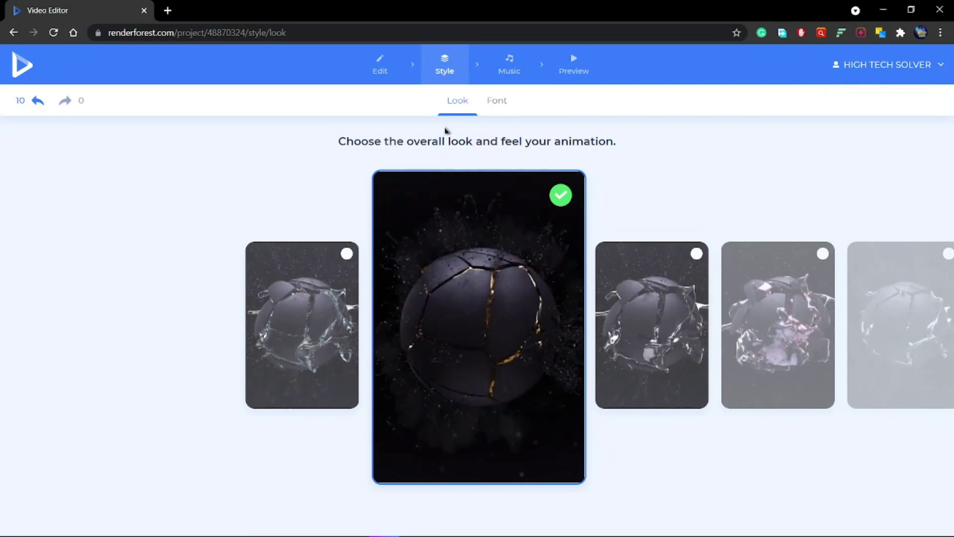
Examine the font options and browse the music library's folk, rock, upbeat and corporate categories and its full list.
left_click(496, 101)
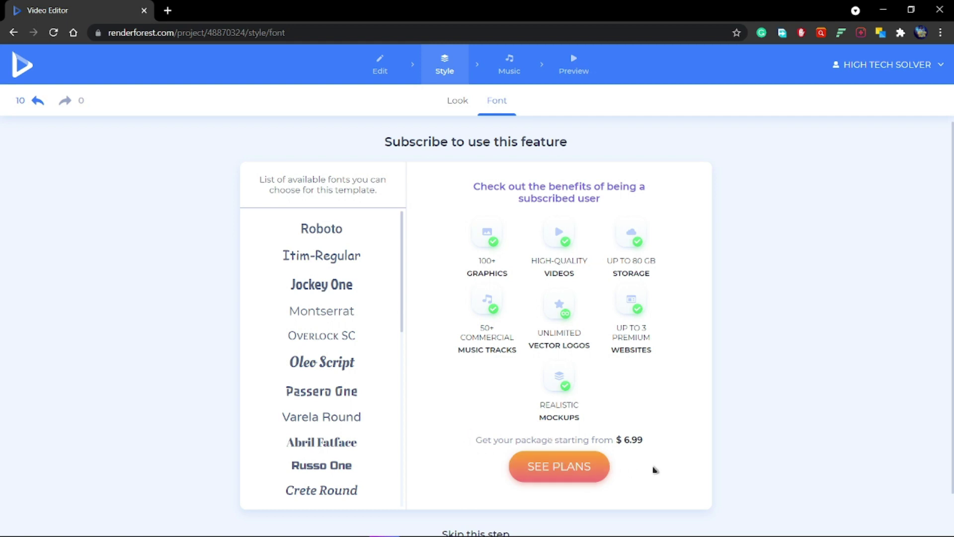
left_click(515, 66)
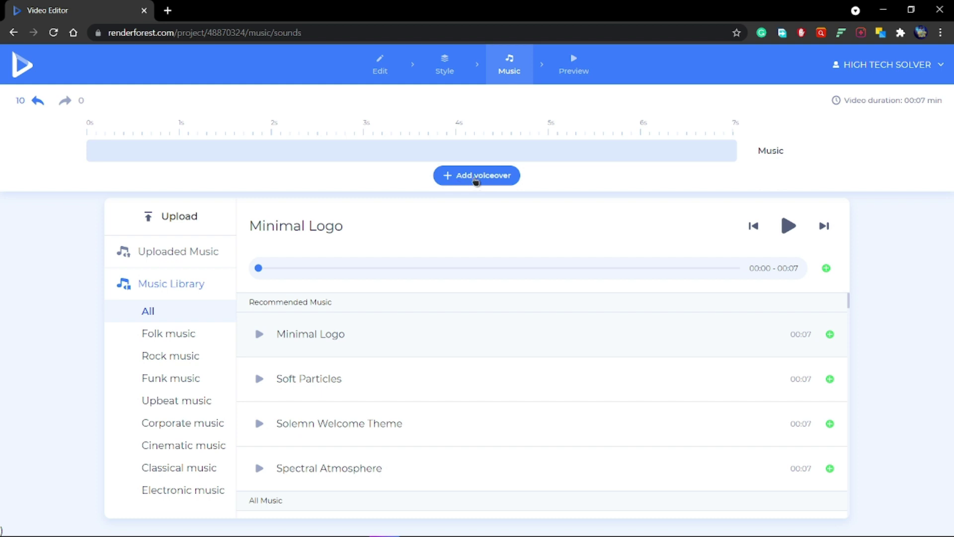
scroll(419, 334, "down", 1)
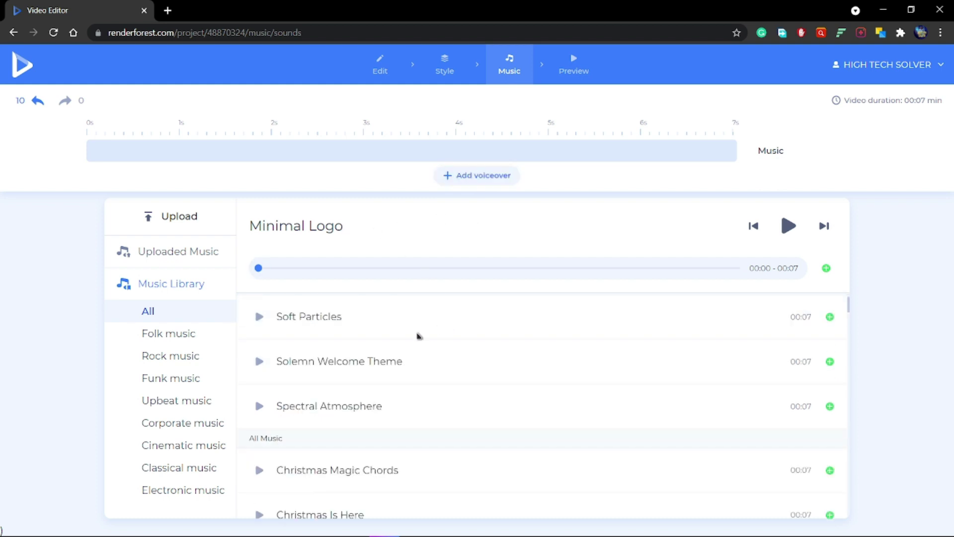
scroll(418, 336, "down", 4)
left_click(162, 334)
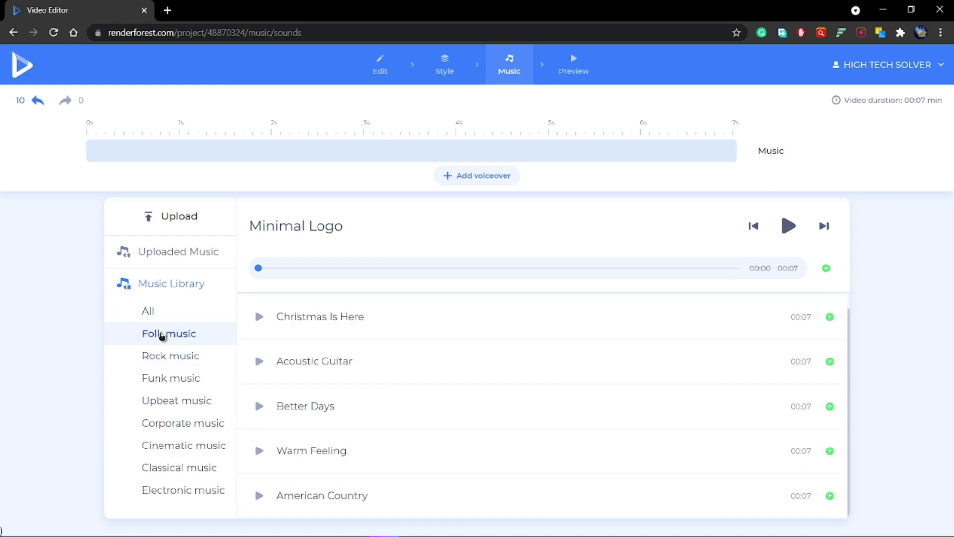
left_click(184, 356)
left_click(186, 402)
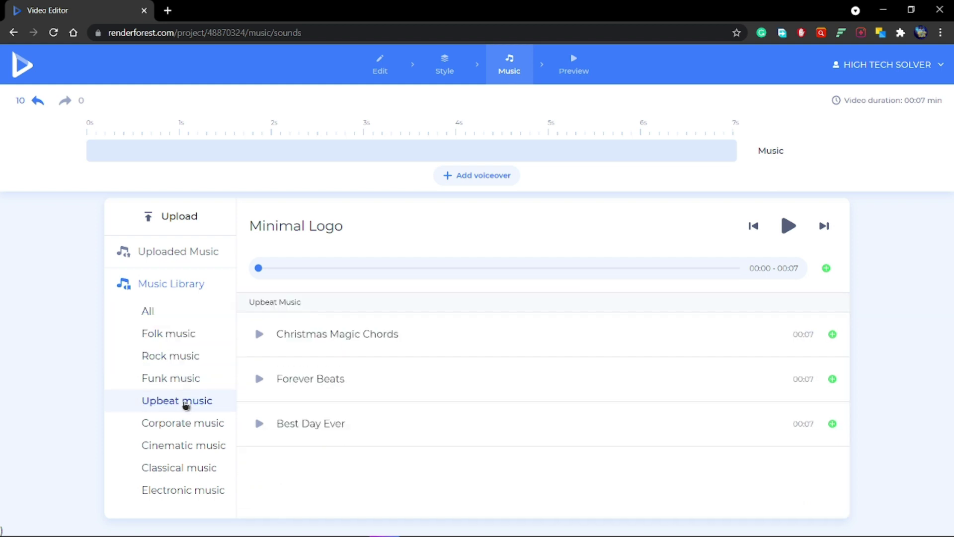
left_click(139, 424)
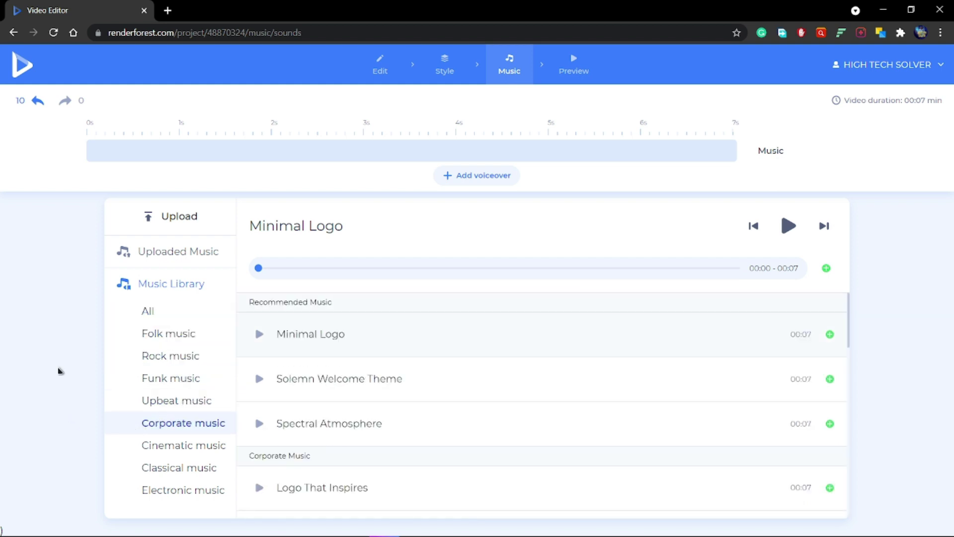
left_click(189, 312)
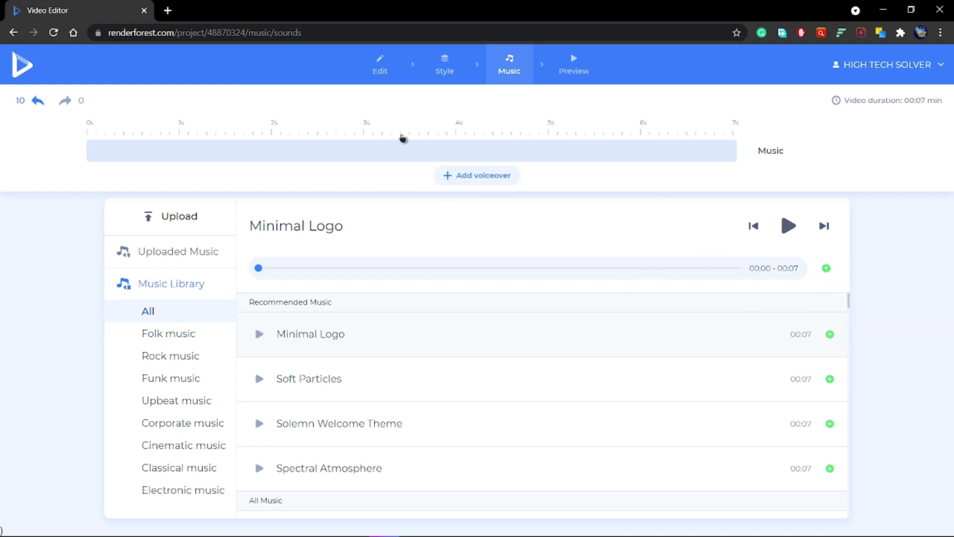
Export the intro as a low-quality free preview and play the rendered video.
left_click(575, 63)
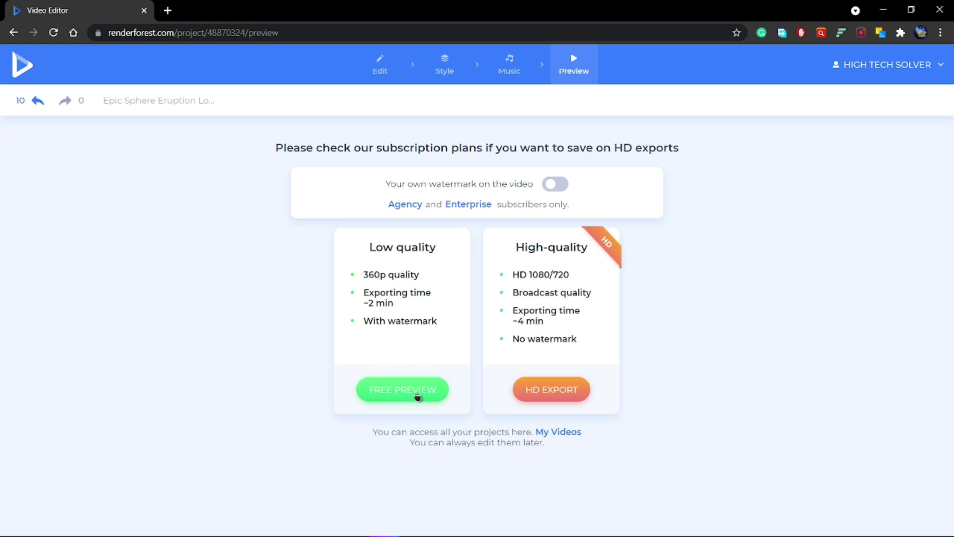
left_click(418, 397)
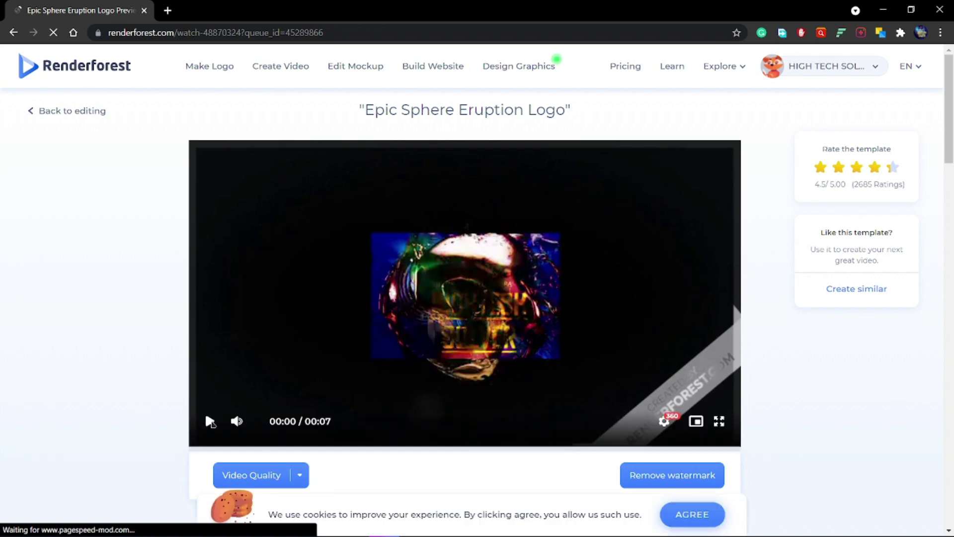
left_click(209, 421)
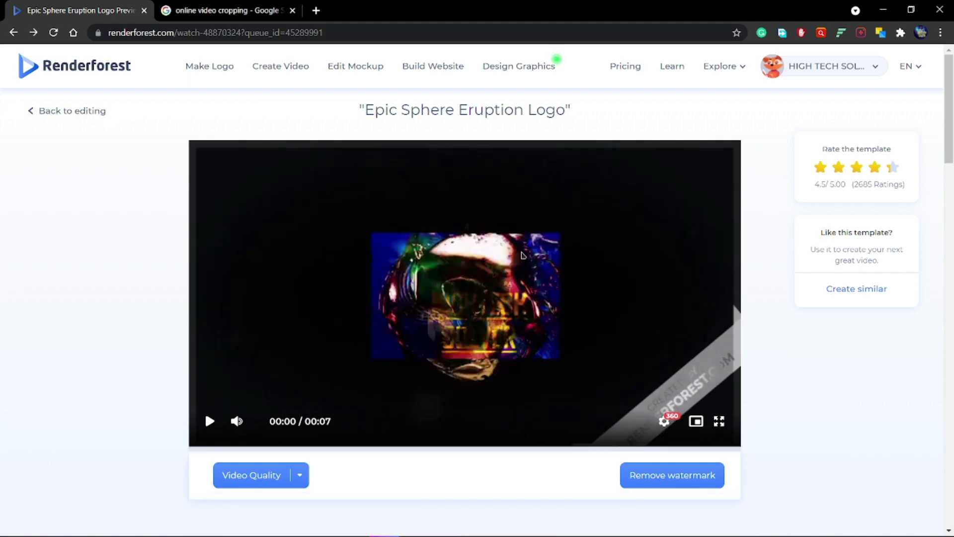
mouse_move(364, 109)
left_mouse_down()
mouse_move(583, 110)
mouse_move(364, 109)
left_mouse_up()
scroll(894, 324, "down", 3)
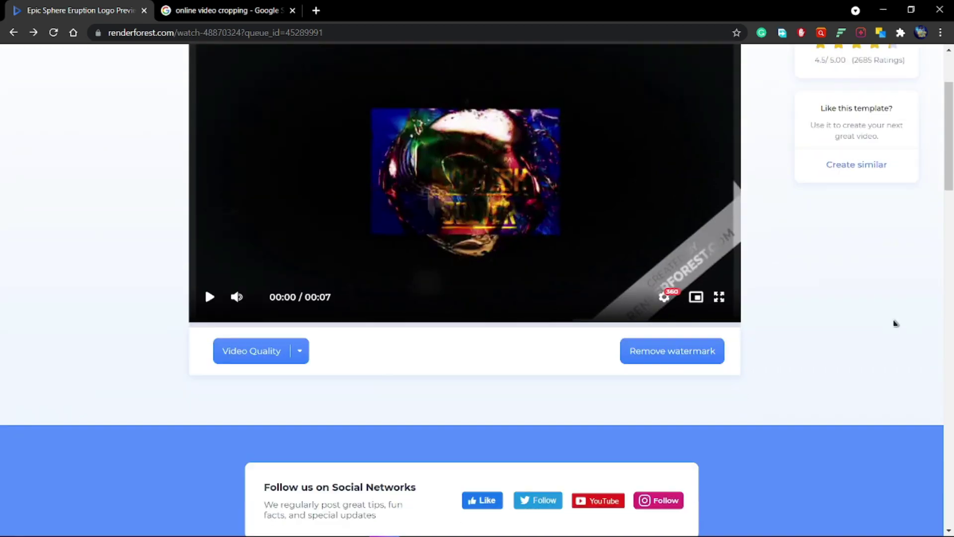
scroll(904, 322, "up", 3)
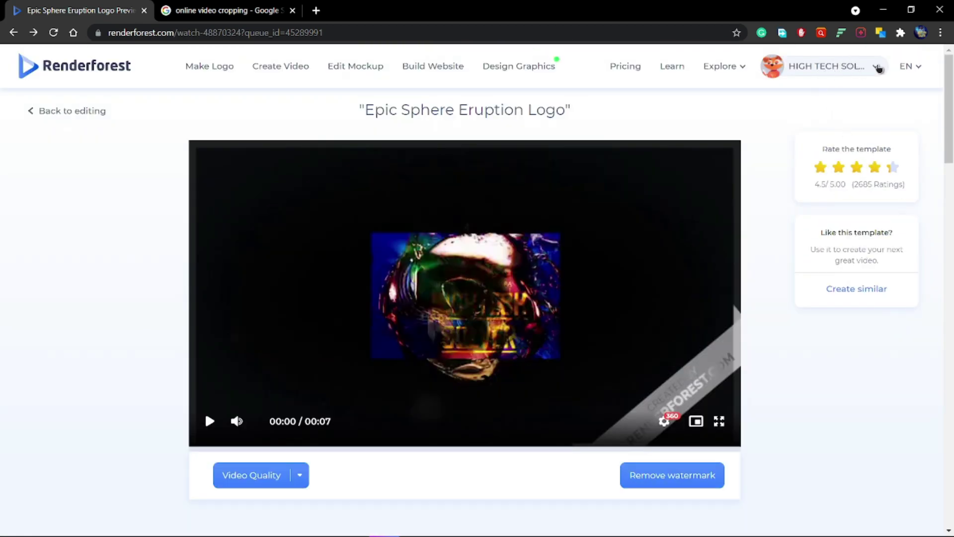
Open the account's video projects and start downloading the free preview of Epic Sphere Eruption Logo.
left_click(875, 68)
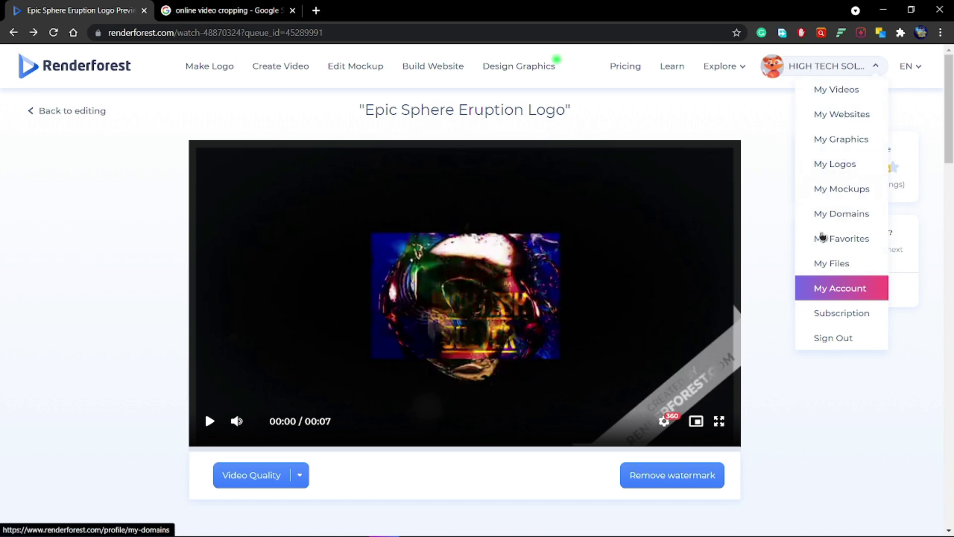
left_click(849, 92)
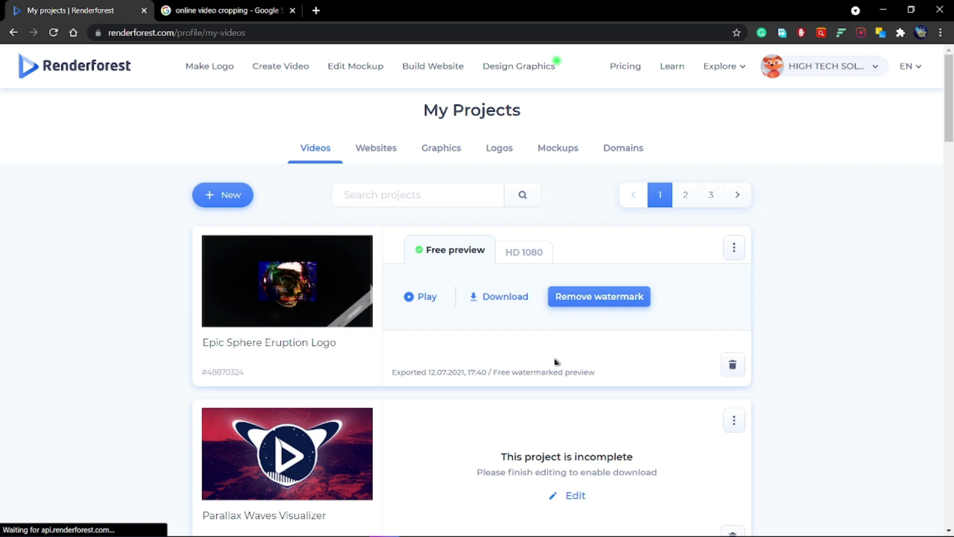
left_click(497, 298)
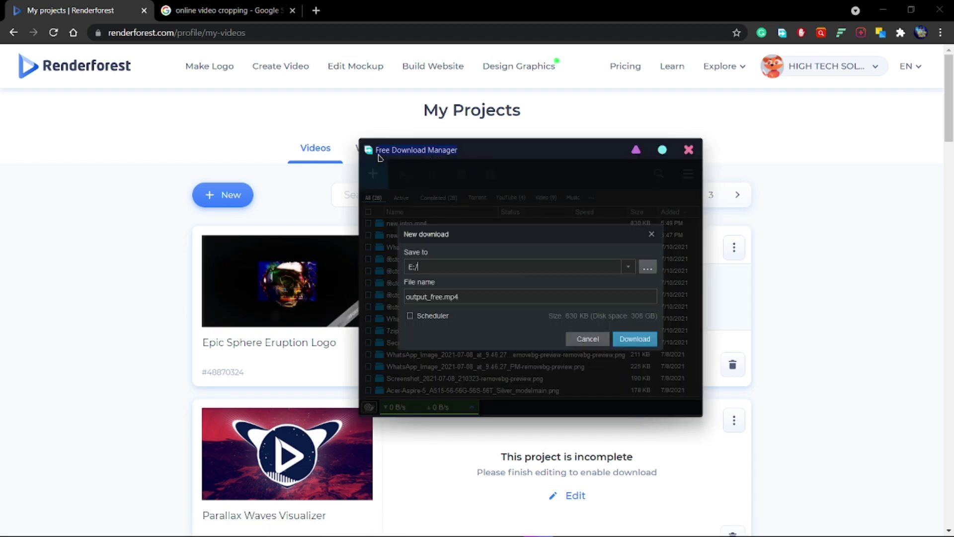
Name the preview download "new intro.mp4" and download it to the E: drive.
mouse_move(456, 159)
left_mouse_down()
mouse_move(505, 159)
mouse_move(478, 170)
left_mouse_up()
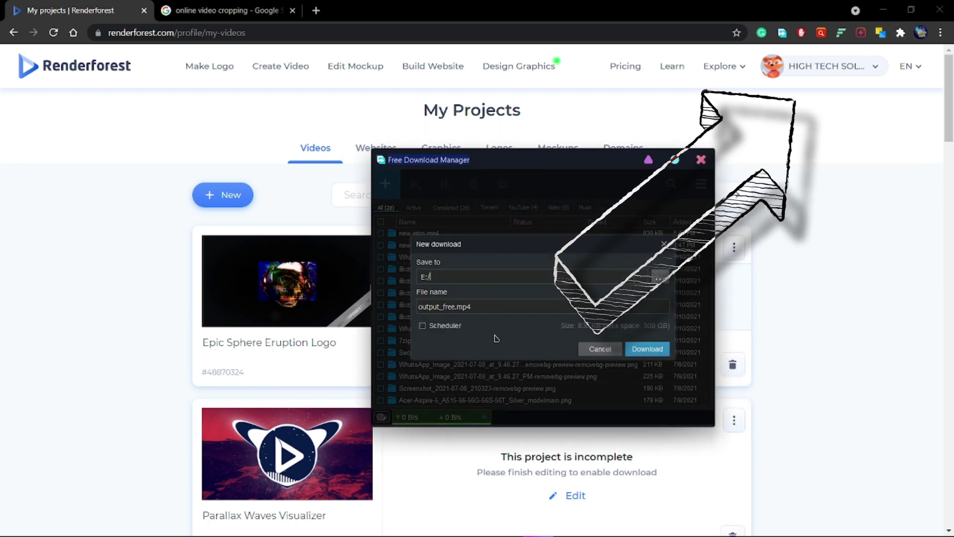
left_click_drag(454, 307, 409, 307)
type("new intro")
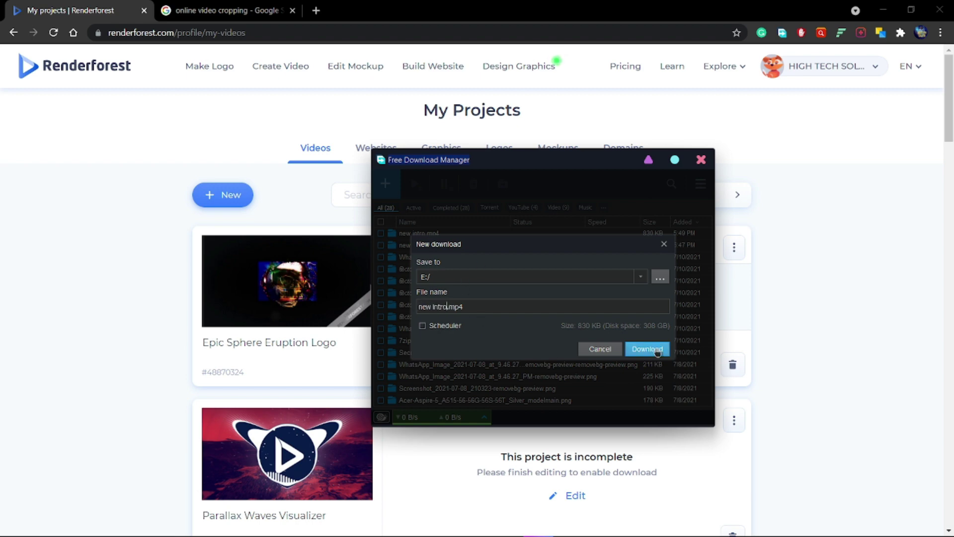
left_click(652, 350)
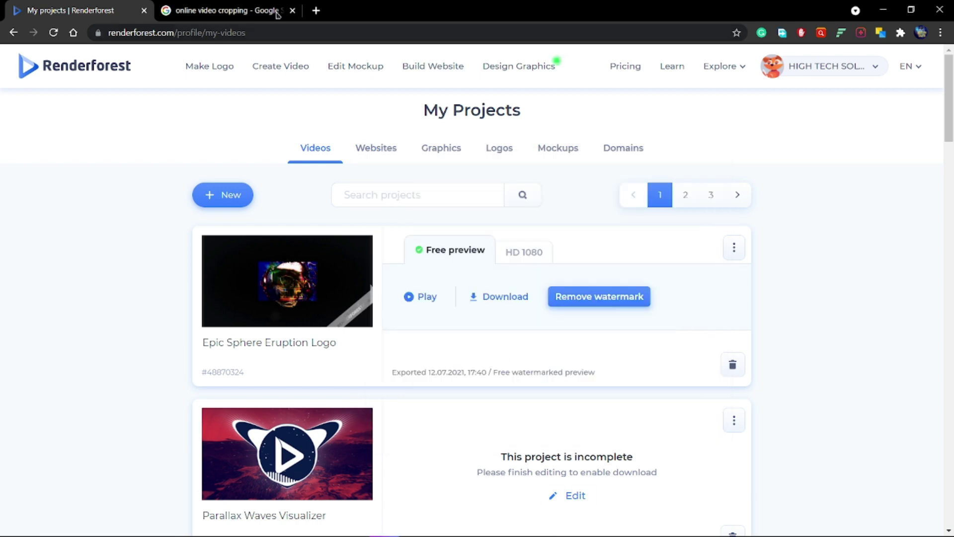
Open the Online Video Cutter site from the "online video cropping" search results.
left_click(205, 11)
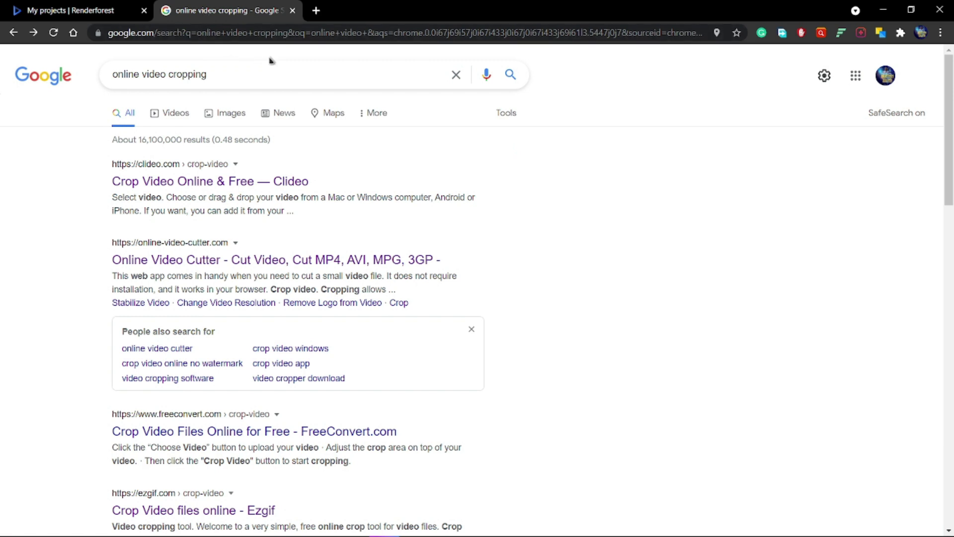
double_click(230, 75)
left_click(636, 199)
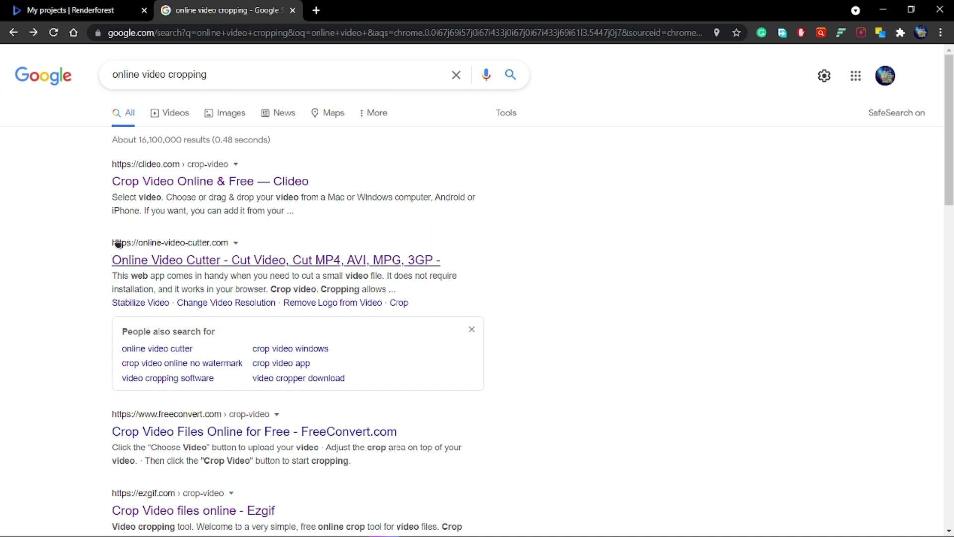
left_click(259, 262)
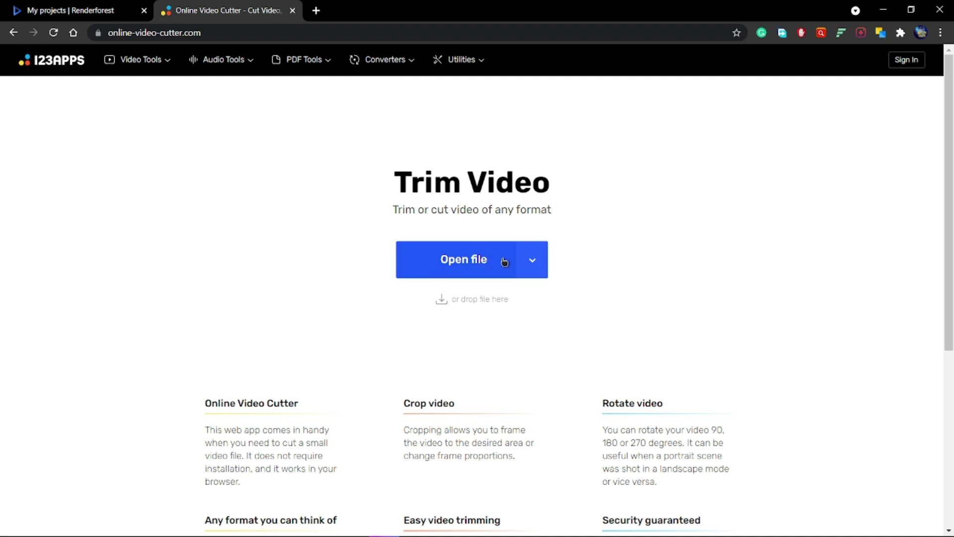
Load new intro (1).mp4 from the E: drive into the online video cutter.
left_click(475, 259)
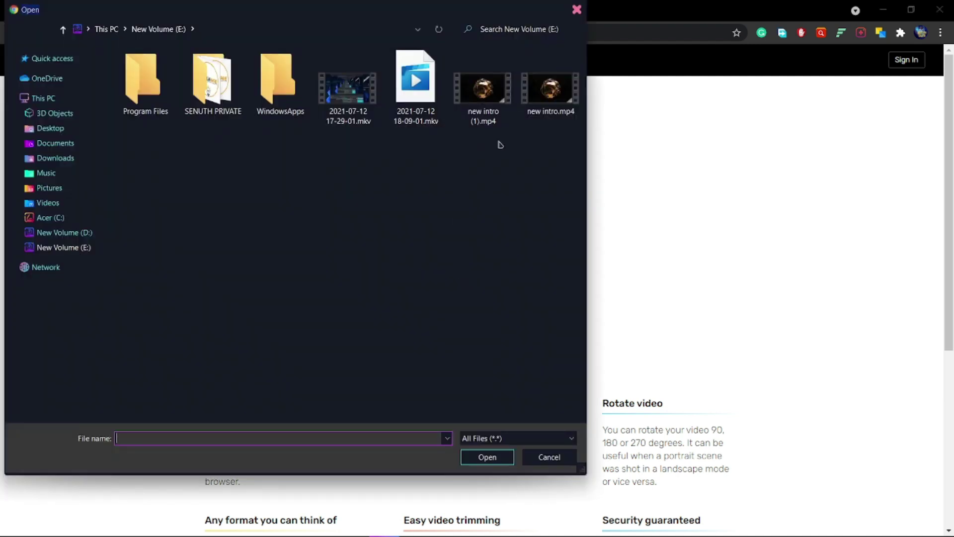
left_click(576, 10)
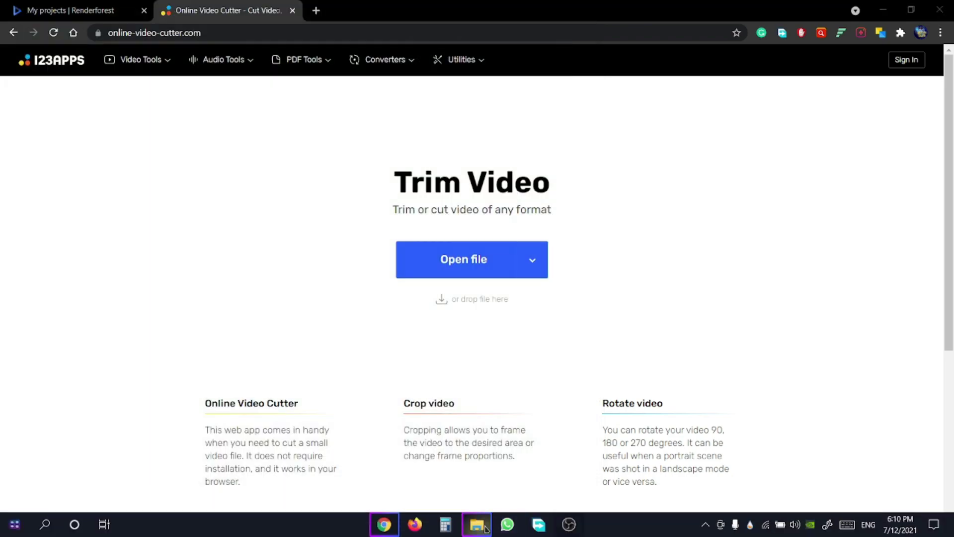
left_click(477, 524)
left_click(921, 10)
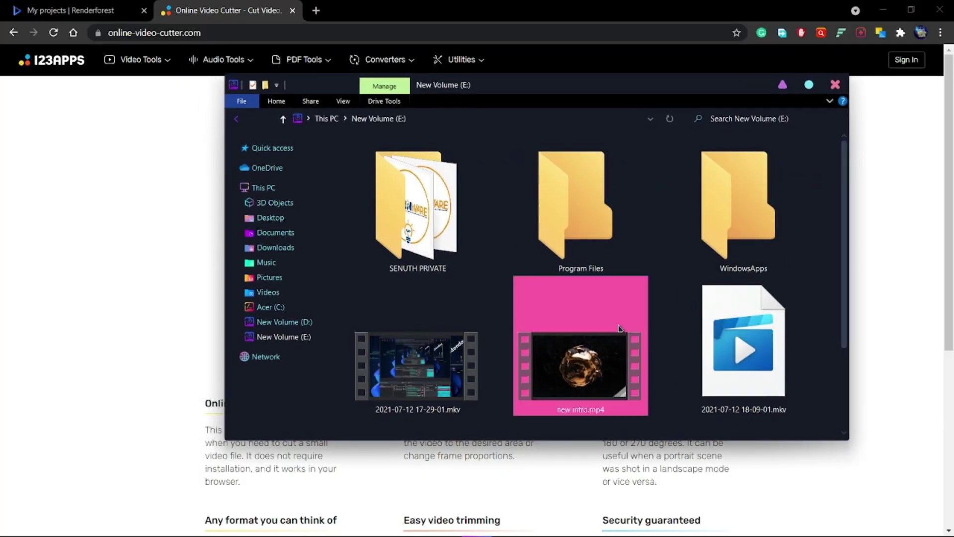
scroll(619, 328, "down", 2)
left_click_drag(417, 388, 194, 263)
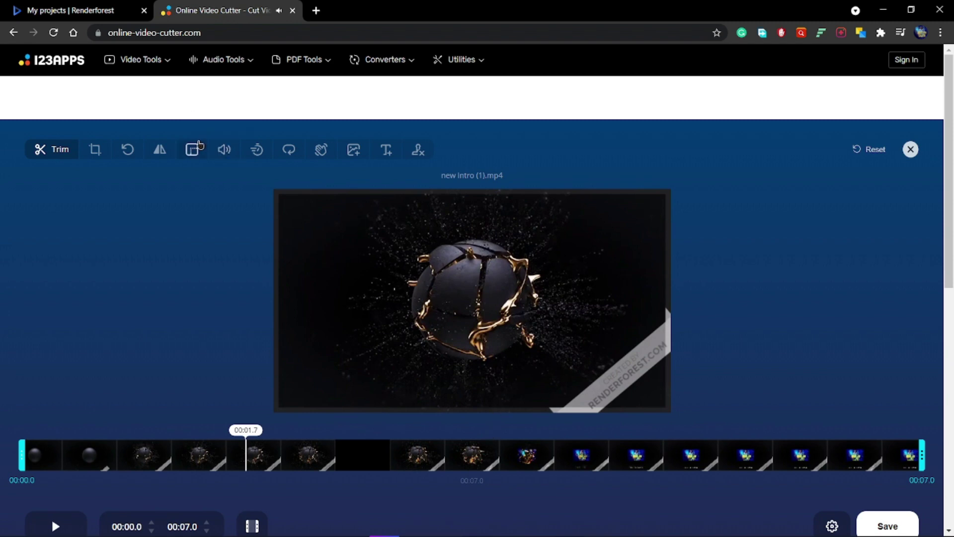
Set a 466 × 262 px crop in the original 16:9 ratio that excludes the corner watermark, and play the video to check the framing.
left_click(96, 150)
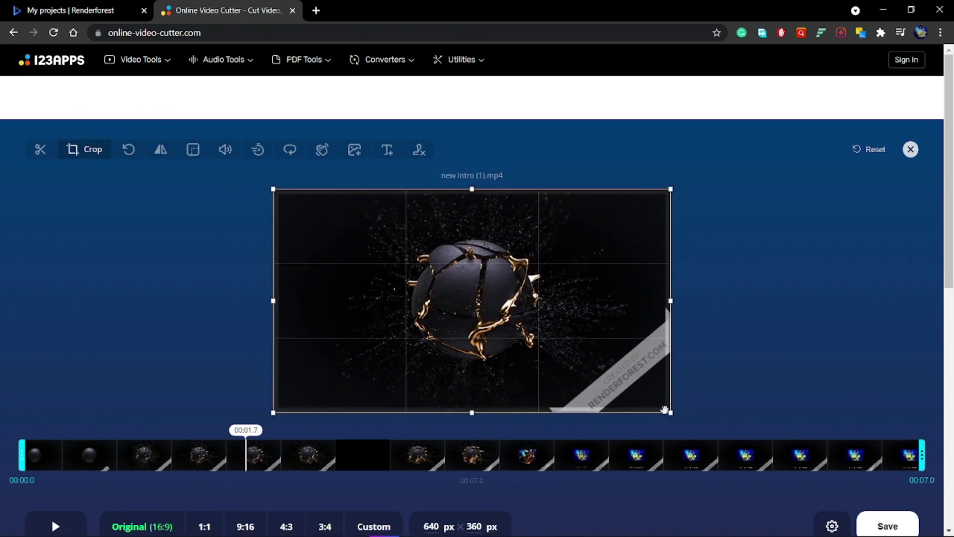
left_click_drag(671, 411, 594, 368)
left_click_drag(490, 325, 526, 325)
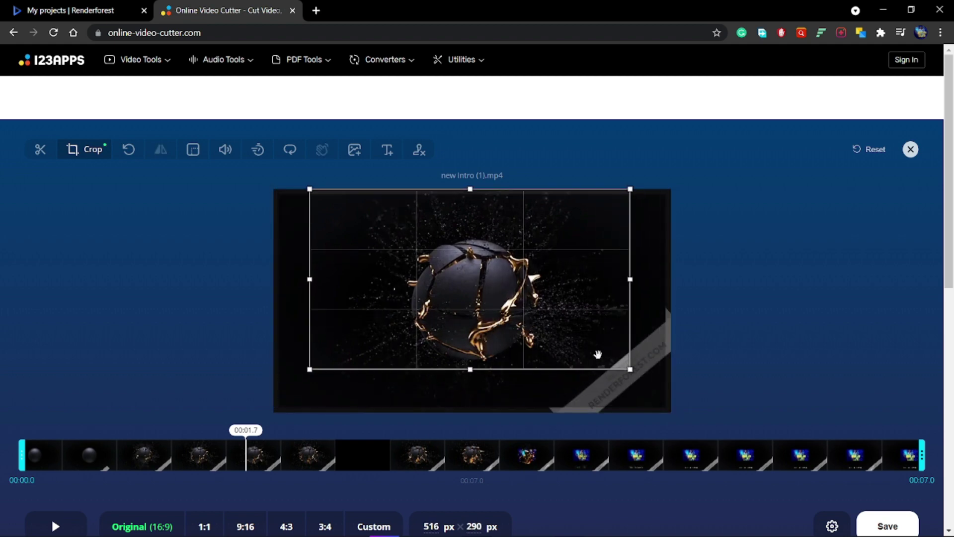
left_click_drag(631, 370, 621, 363)
left_click_drag(547, 335, 554, 336)
mouse_move(622, 366)
left_mouse_down()
mouse_move(613, 360)
mouse_move(615, 367)
left_mouse_up()
left_click_drag(531, 346, 538, 351)
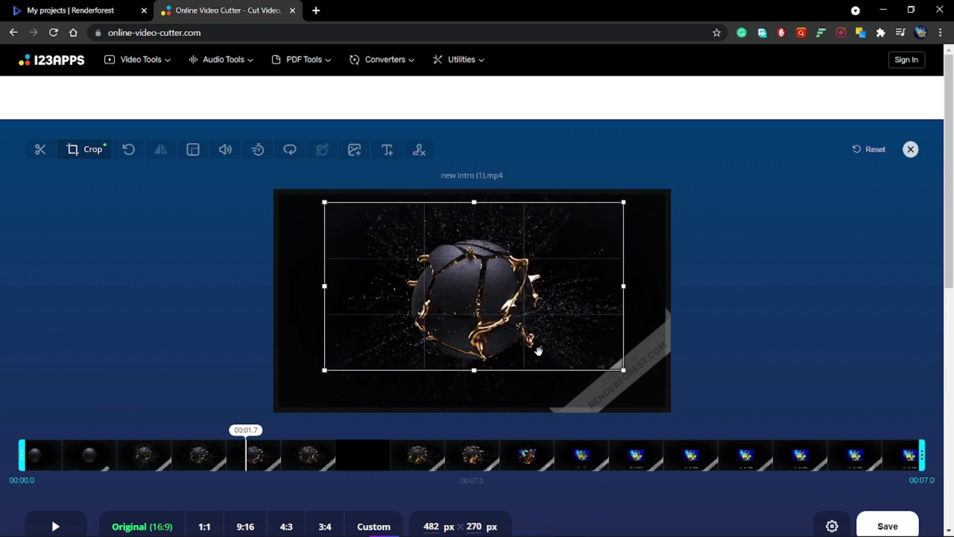
left_click_drag(494, 288, 481, 293)
left_click_drag(313, 198, 324, 203)
key("space")
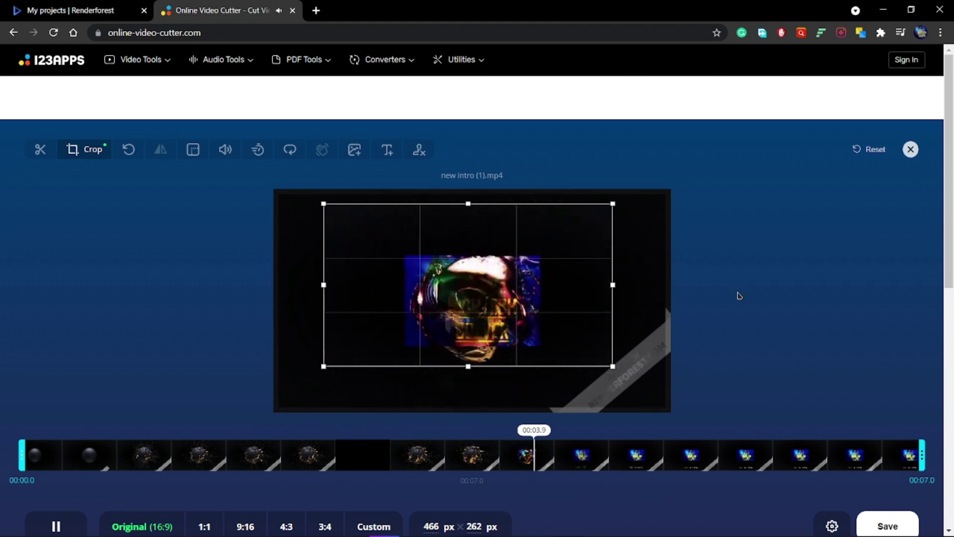
key("space")
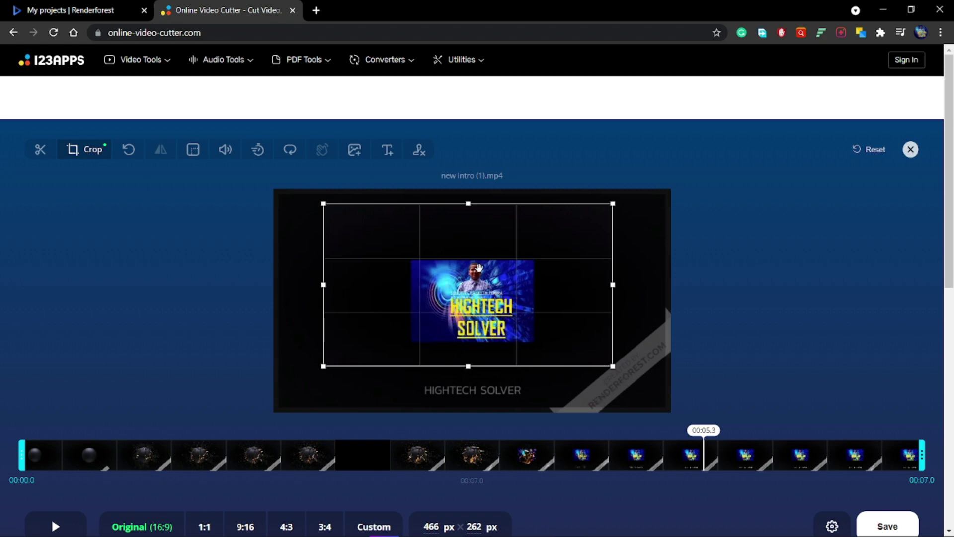
Save the cropped video and download it to the E: drive as "new intro (1) (online-video-cutter.com).mp4".
scroll(478, 268, "down", 3)
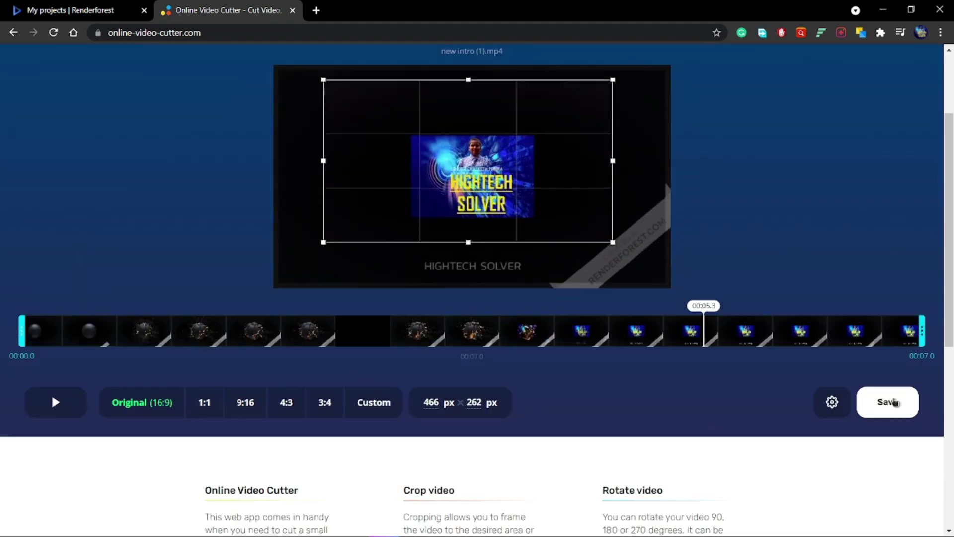
left_click(890, 410)
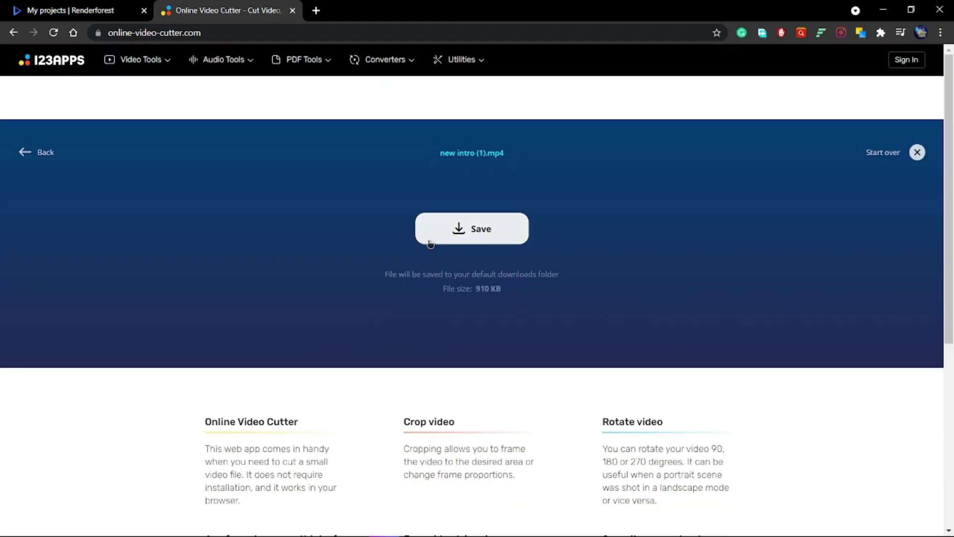
left_click(462, 228)
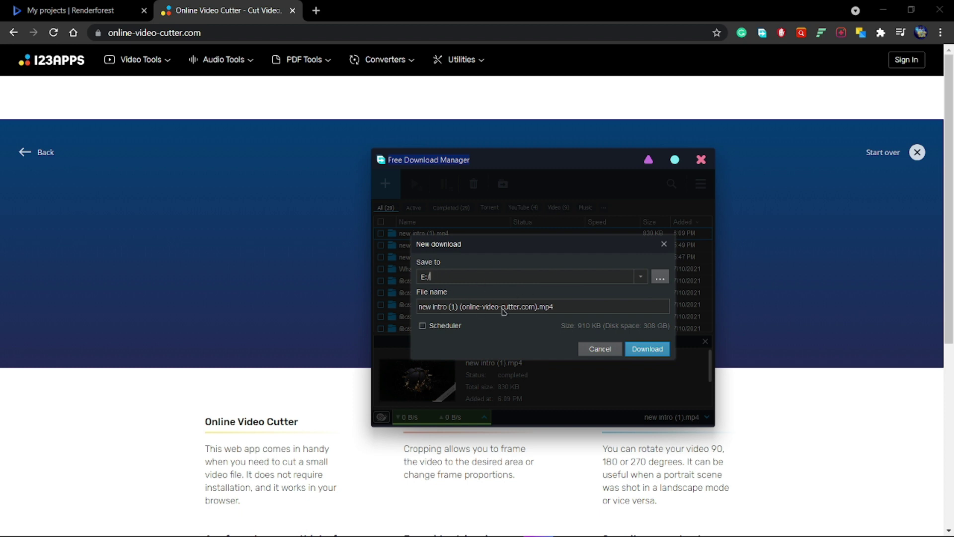
left_click(647, 349)
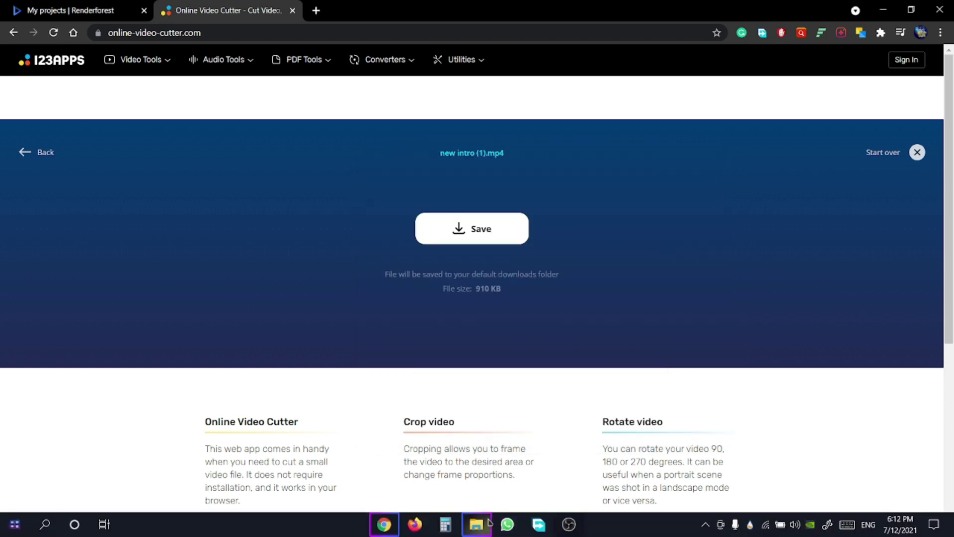
Play the downloaded cropped intro from the E: drive and close the player.
left_click(476, 524)
double_click(577, 379)
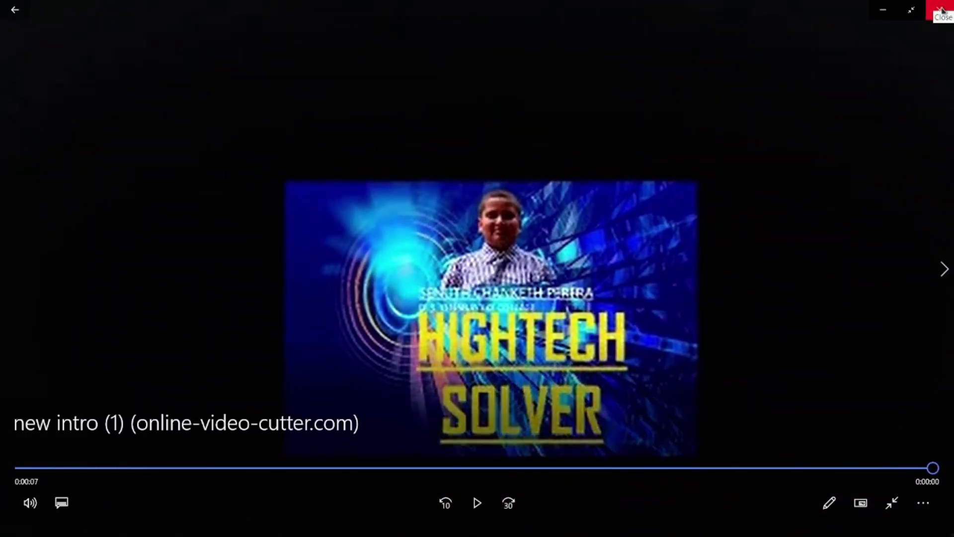
left_click(944, 6)
left_click(126, 259)
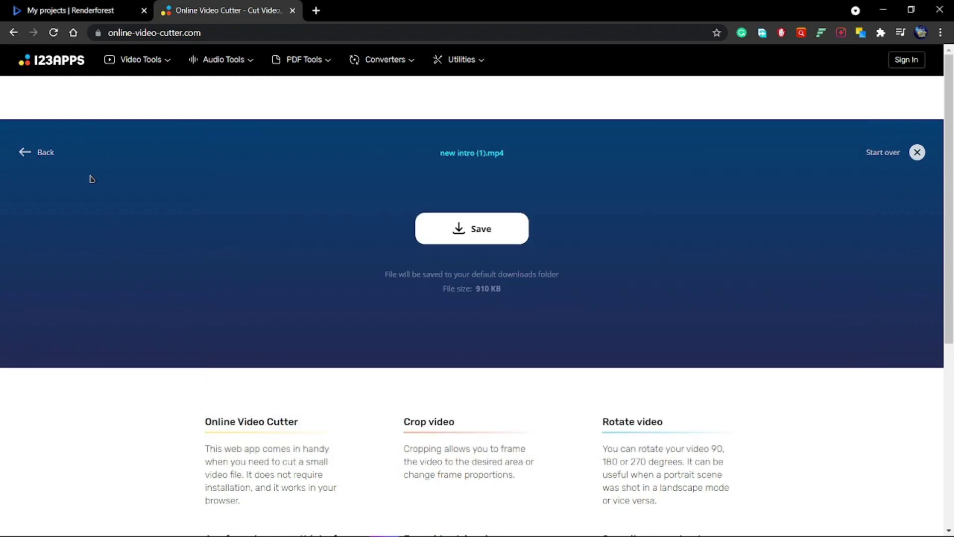